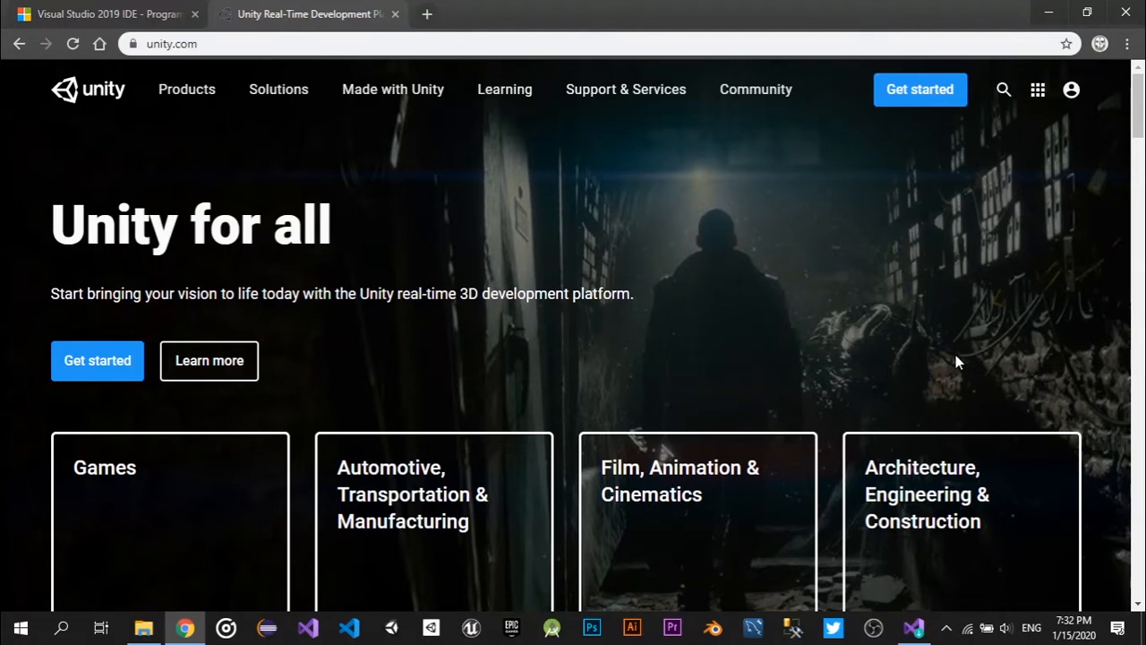
Switch to the Visual Studio Installer and review the Game development with Unity workload among the modification options for Visual Studio Community 2019.
{"action": "key", "text": "alt+Tab"}
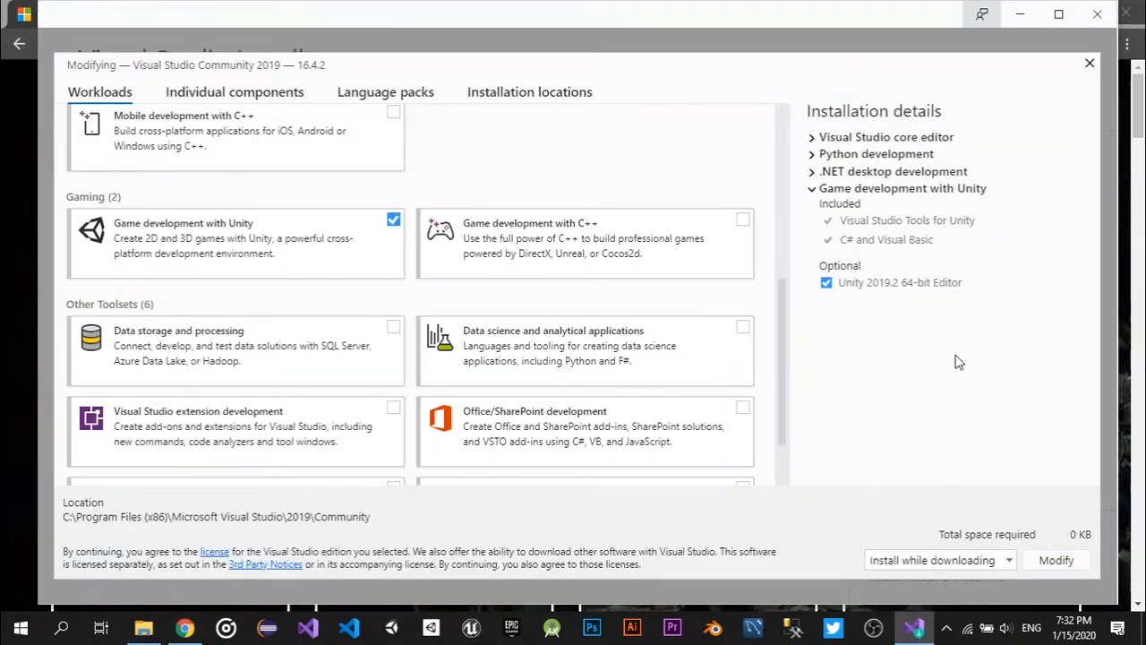
{"action": "left_click_drag", "start_coordinate": [782, 320], "coordinate": [782, 300]}
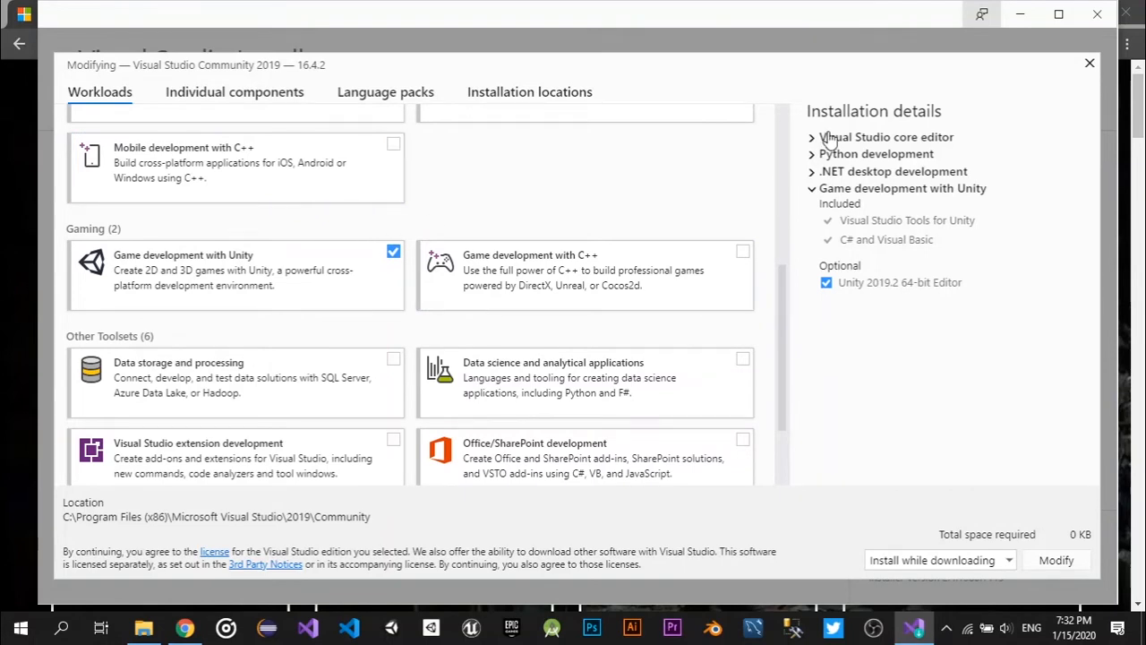
{"action": "left_click", "coordinate": [1090, 62]}
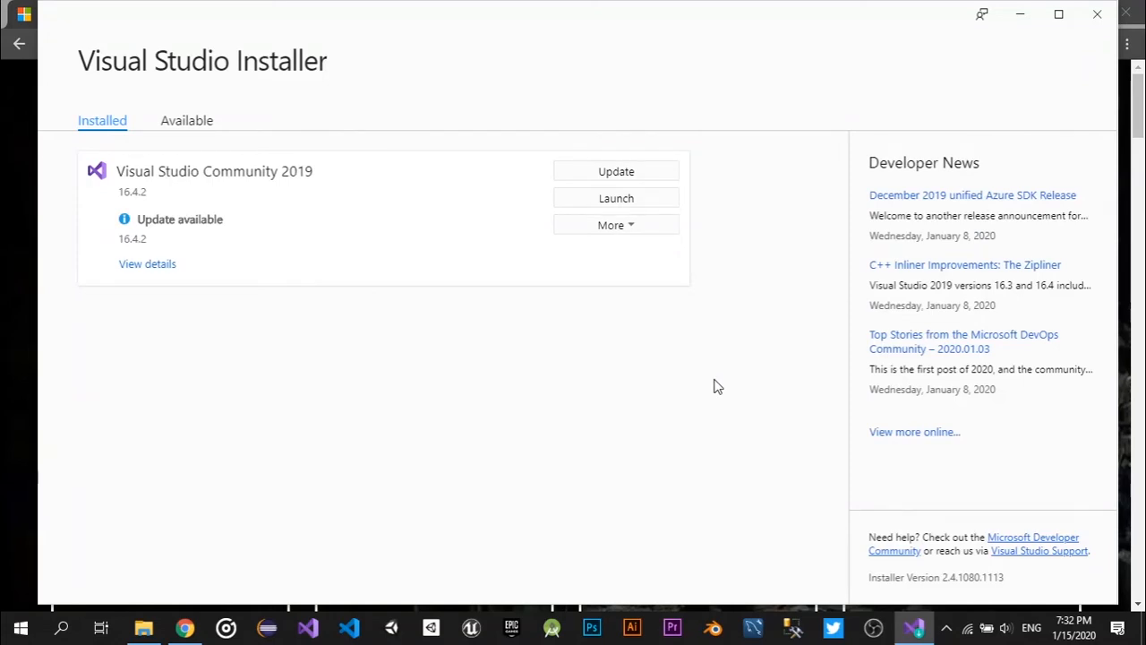
{"action": "left_click", "coordinate": [673, 233]}
{"action": "left_click", "coordinate": [655, 316]}
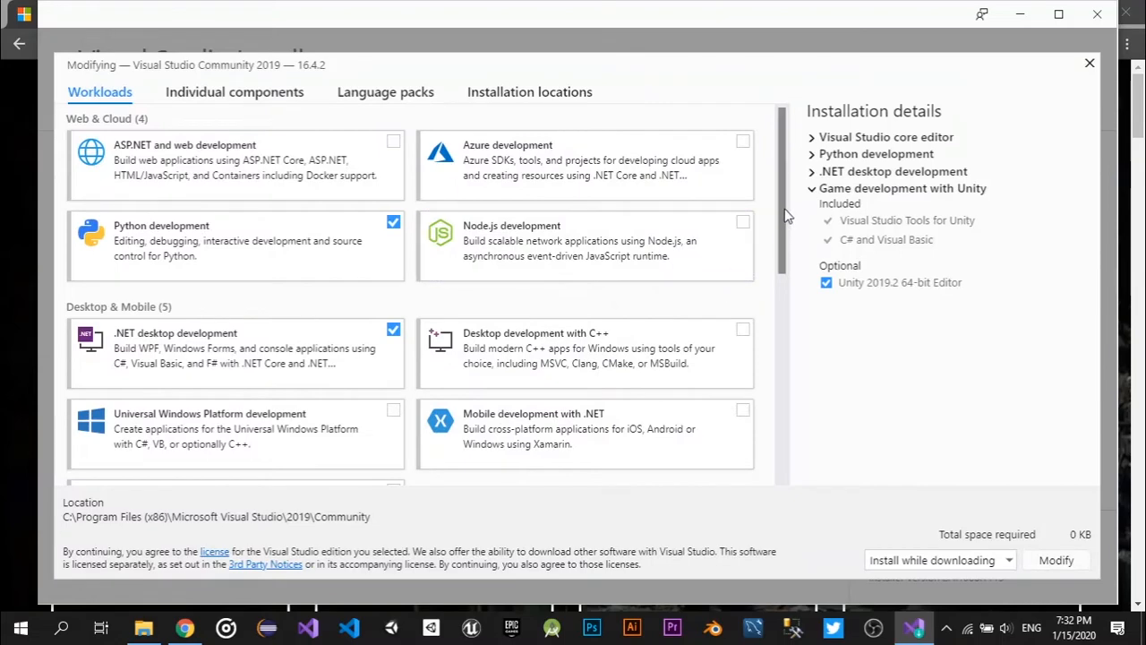
{"action": "left_click_drag", "start_coordinate": [786, 215], "coordinate": [788, 377]}
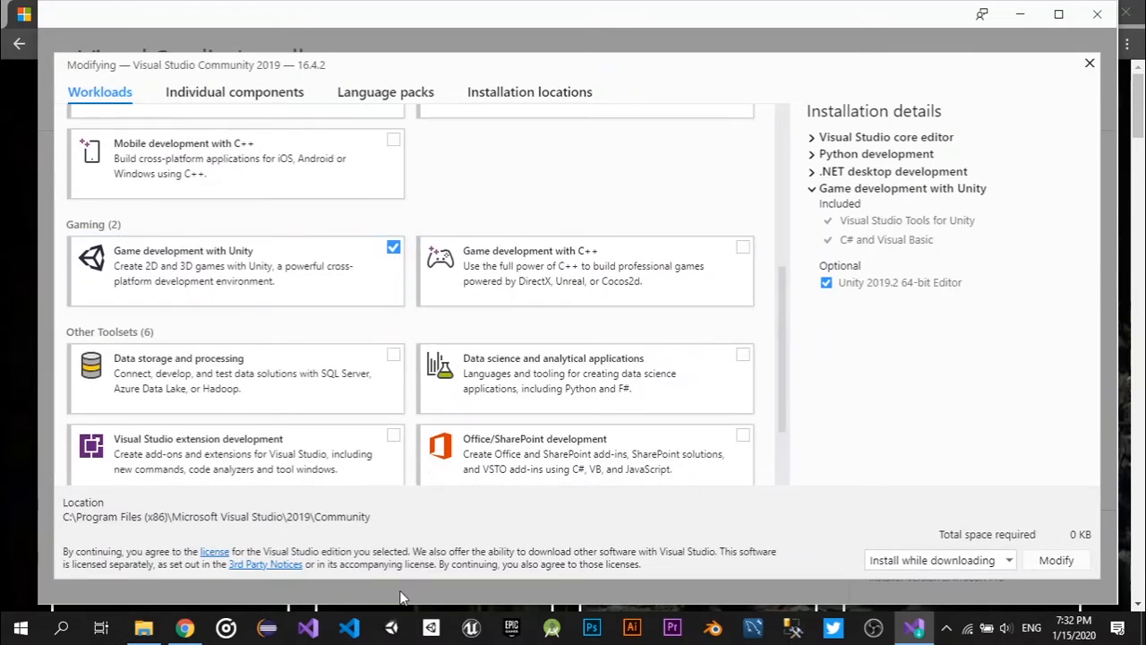
Open Unity and create a new project named Pong2D with the 2D template in D:\Coding\Unity.
{"action": "left_click", "coordinate": [391, 626]}
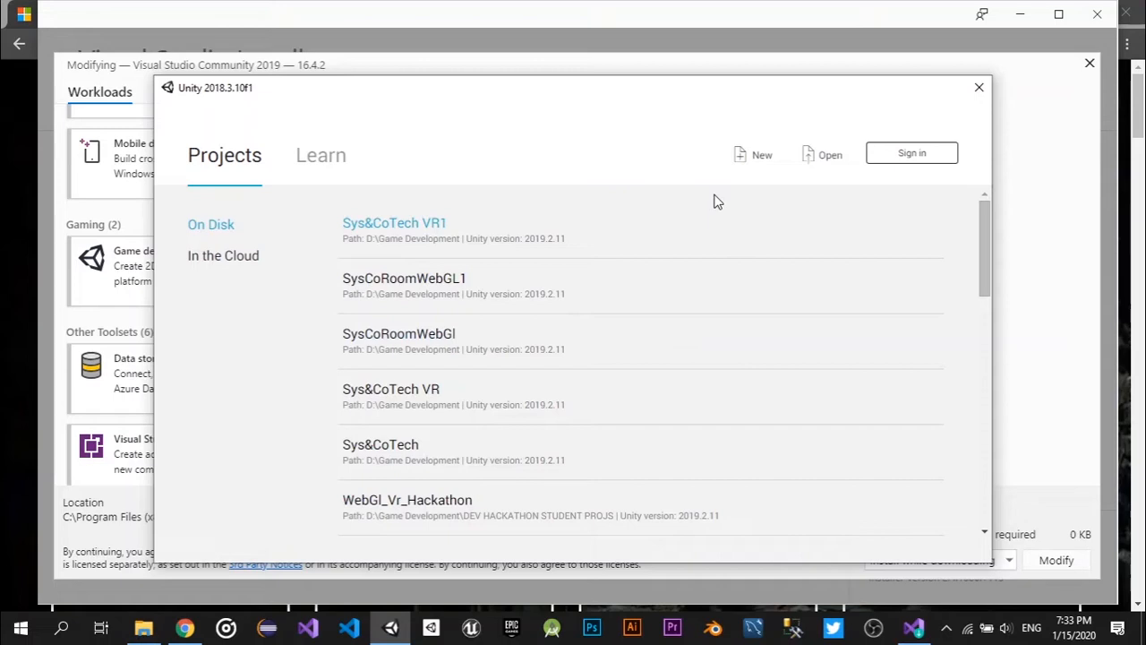
{"action": "left_click", "coordinate": [744, 158]}
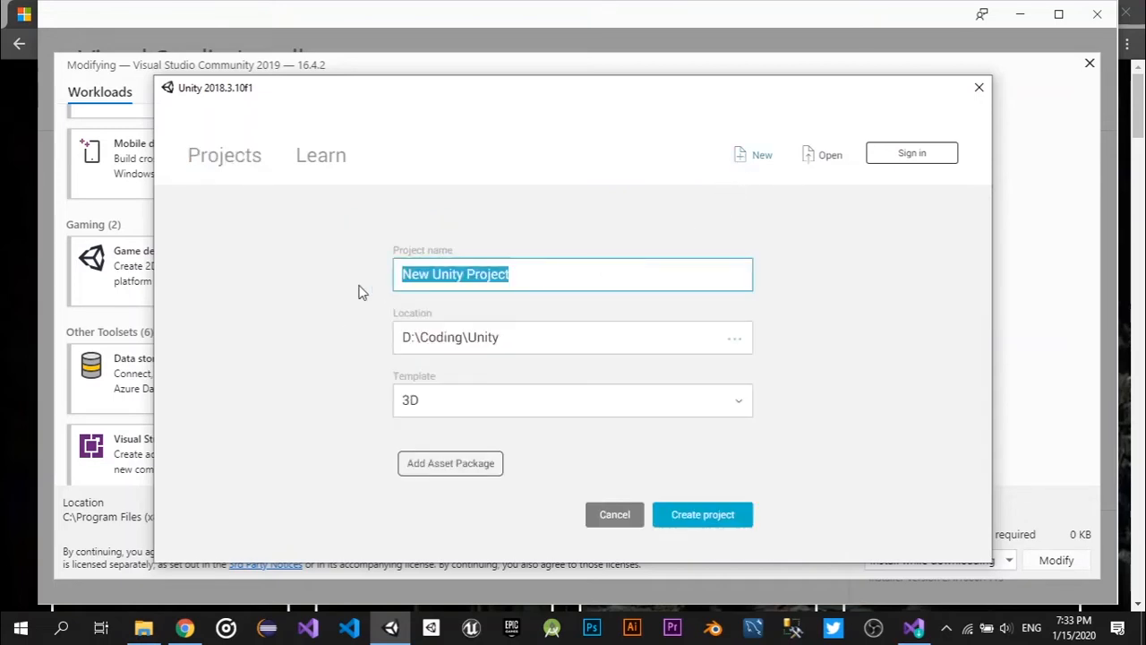
{"action": "type", "text": "Pong"}
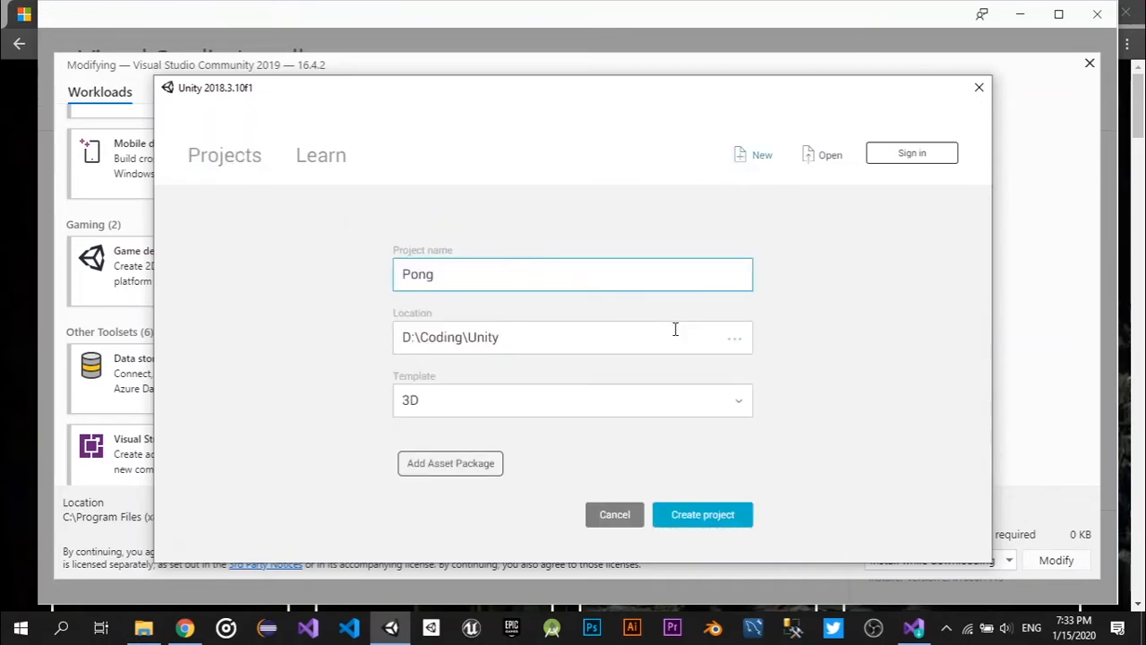
{"action": "type", "text": "2D"}
{"action": "left_click", "coordinate": [741, 403]}
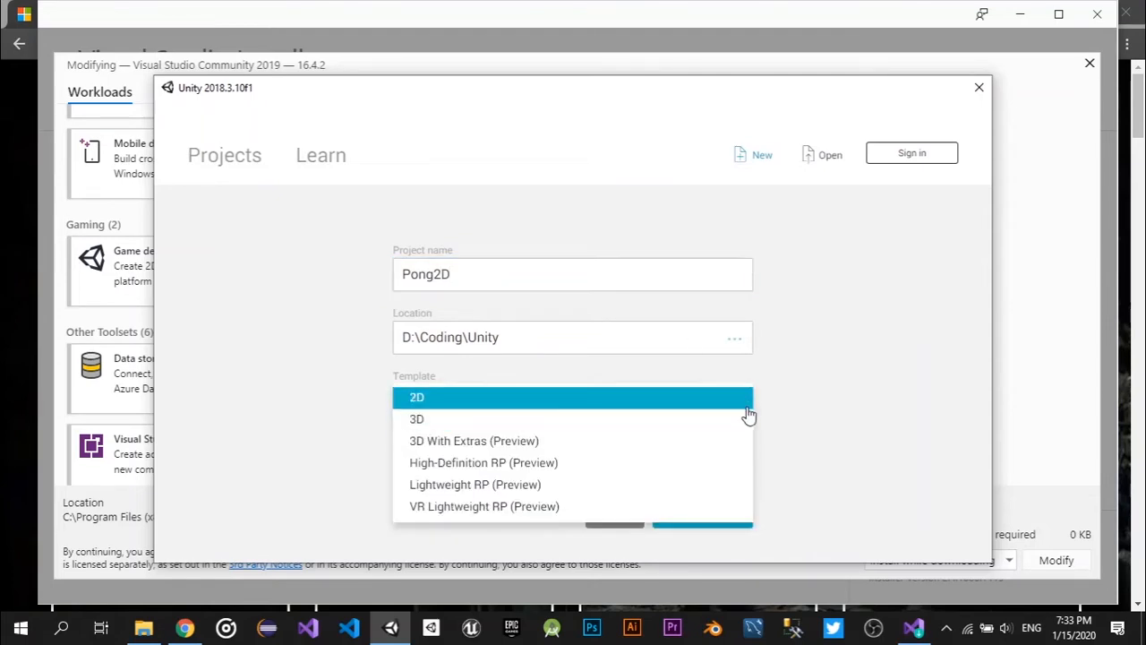
{"action": "left_click", "coordinate": [748, 403]}
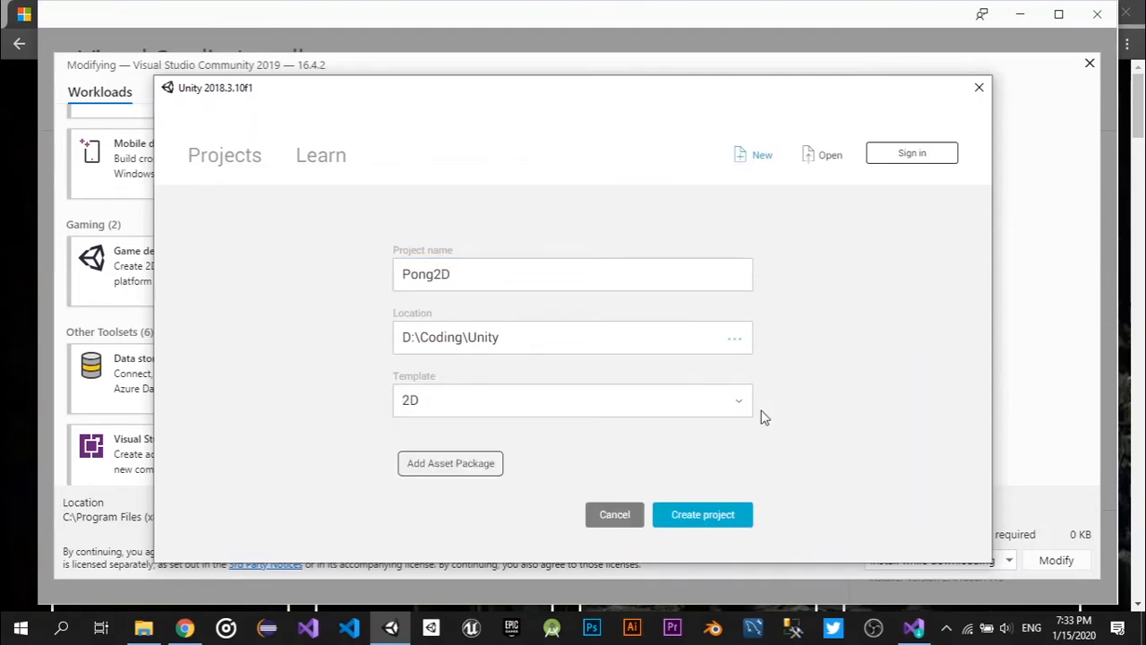
{"action": "left_click", "coordinate": [742, 517]}
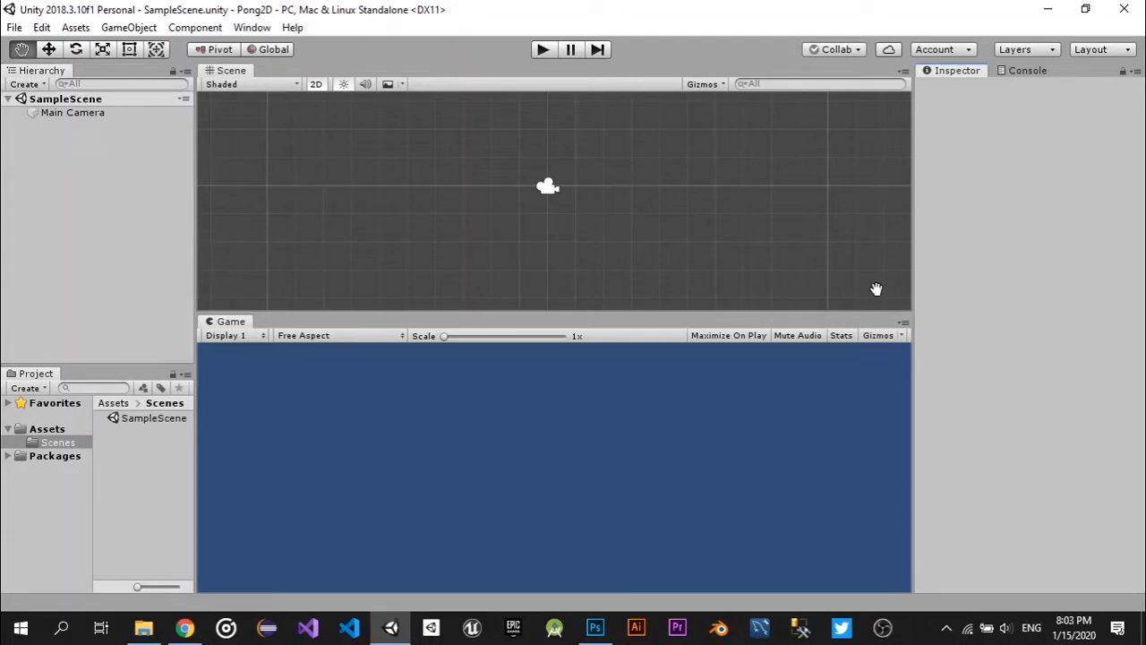
Look over the Scene view, the Assets and Scenes folders, the Game view and the Inspector of the new project.
{"action": "left_click_drag", "start_coordinate": [510, 135], "coordinate": [503, 162]}
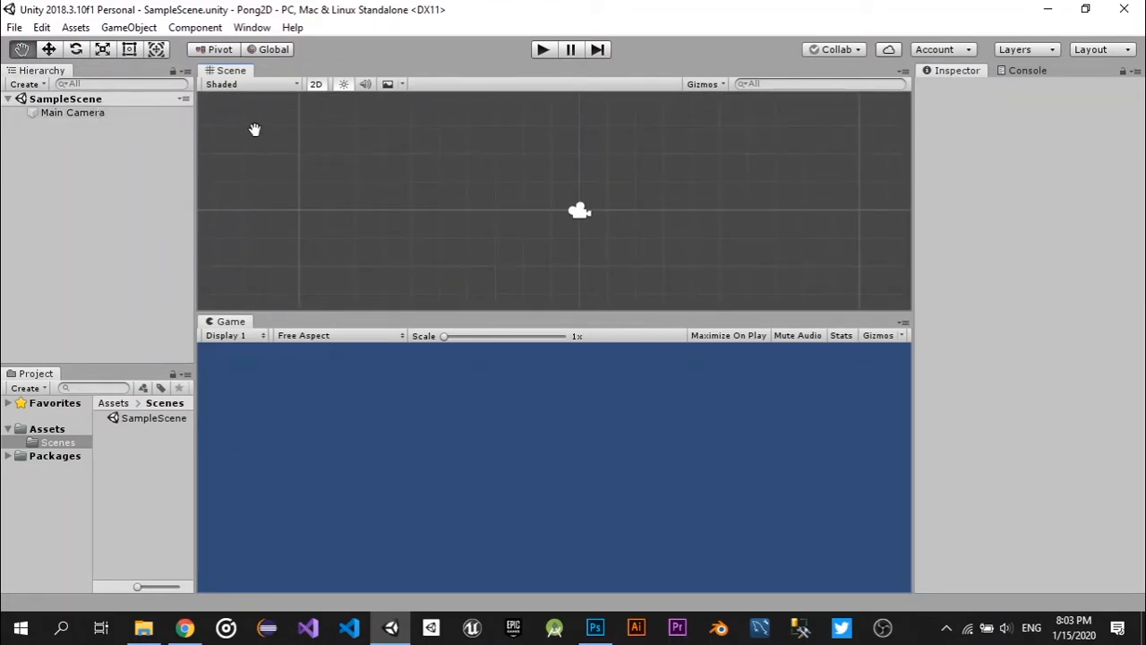
{"action": "mouse_move", "coordinate": [254, 129]}
{"action": "left_mouse_down"}
{"action": "mouse_move", "coordinate": [301, 170]}
{"action": "mouse_move", "coordinate": [266, 159]}
{"action": "mouse_move", "coordinate": [276, 155]}
{"action": "mouse_move", "coordinate": [258, 139]}
{"action": "left_mouse_up"}
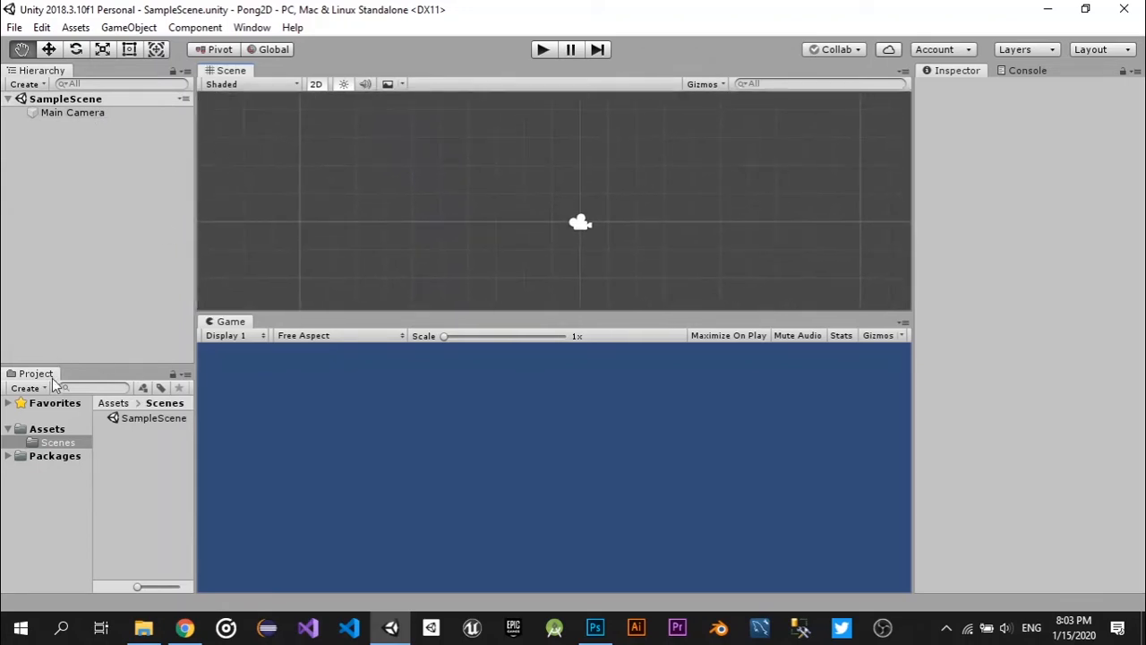
{"action": "left_click", "coordinate": [48, 430]}
{"action": "left_click", "coordinate": [52, 442]}
{"action": "left_click", "coordinate": [54, 431]}
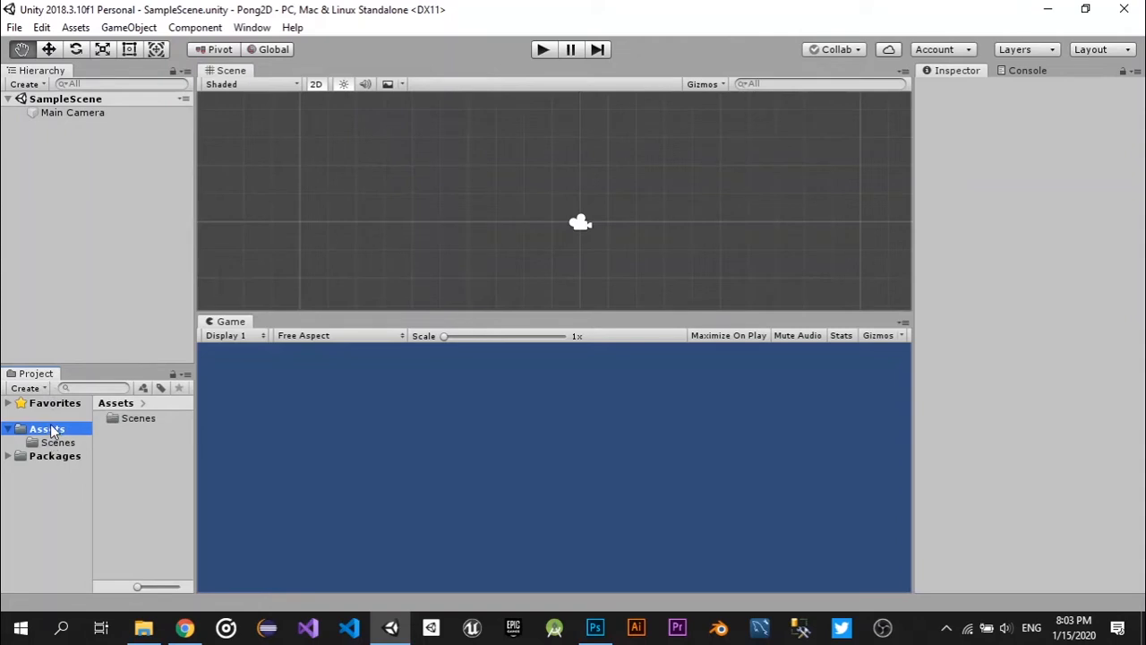
{"action": "left_click", "coordinate": [53, 442]}
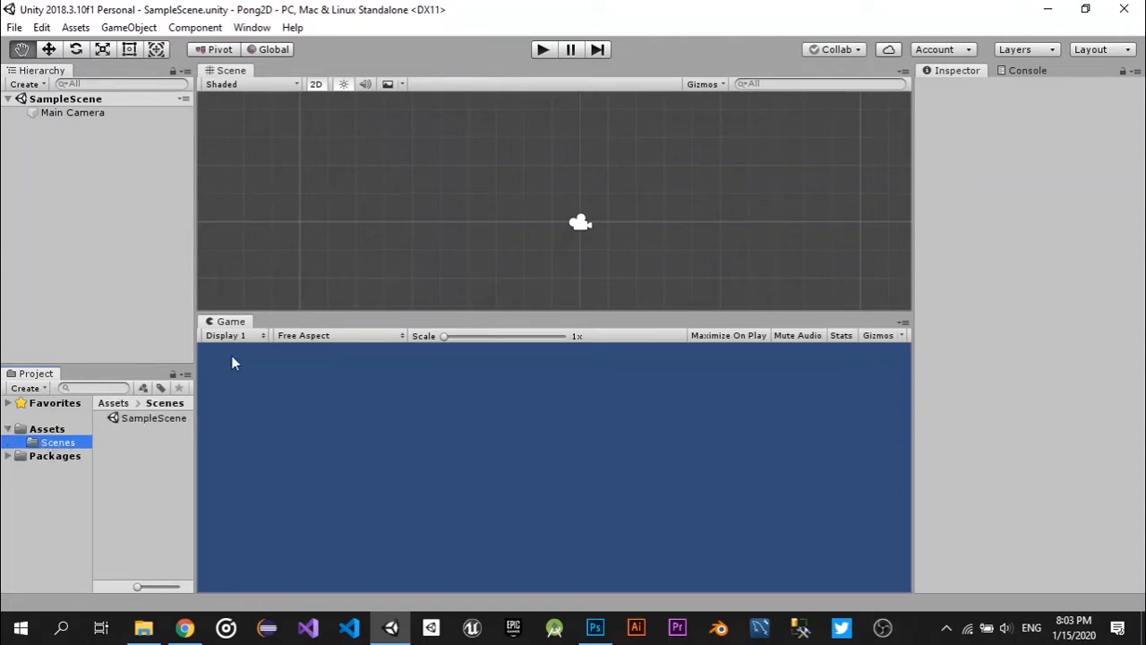
{"action": "left_click", "coordinate": [237, 324]}
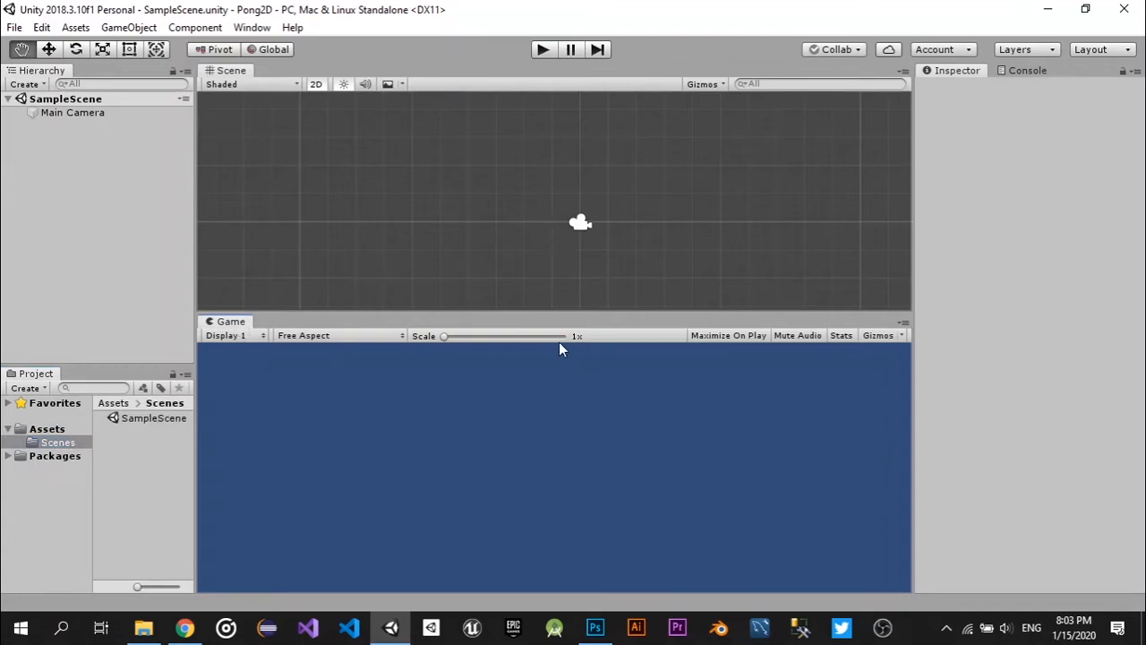
{"action": "mouse_move", "coordinate": [445, 336]}
{"action": "left_mouse_down"}
{"action": "mouse_move", "coordinate": [462, 335]}
{"action": "mouse_move", "coordinate": [445, 337]}
{"action": "left_mouse_up"}
{"action": "left_click", "coordinate": [966, 69]}
{"action": "left_click_drag", "start_coordinate": [788, 194], "coordinate": [722, 182]}
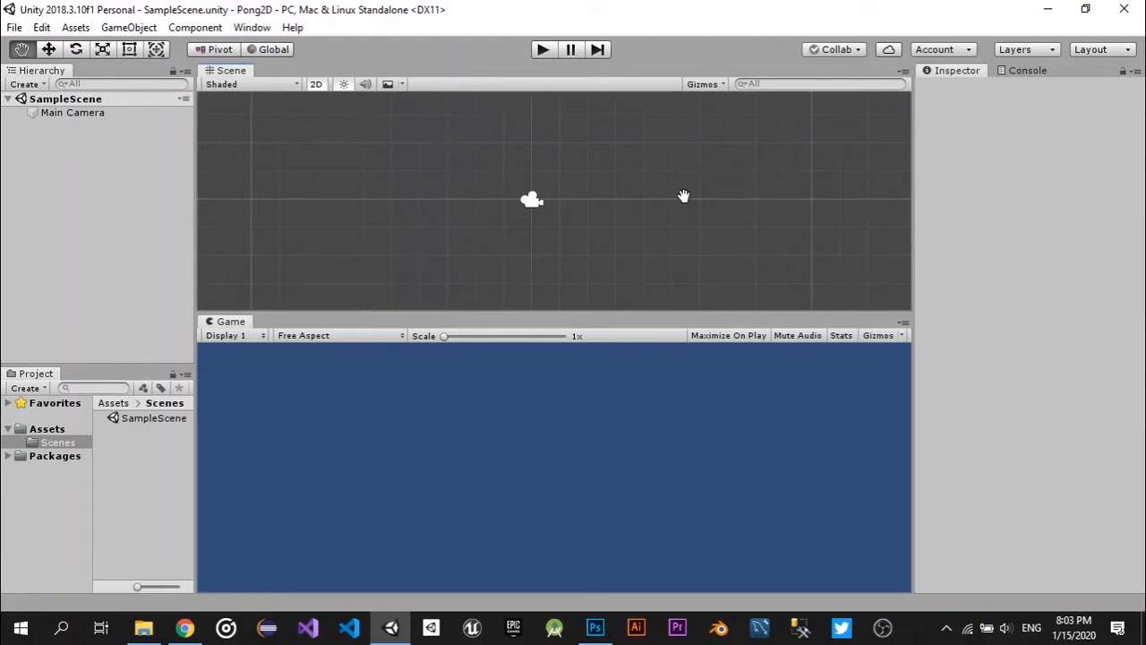
{"action": "left_click", "coordinate": [170, 443]}
{"action": "left_click", "coordinate": [75, 445]}
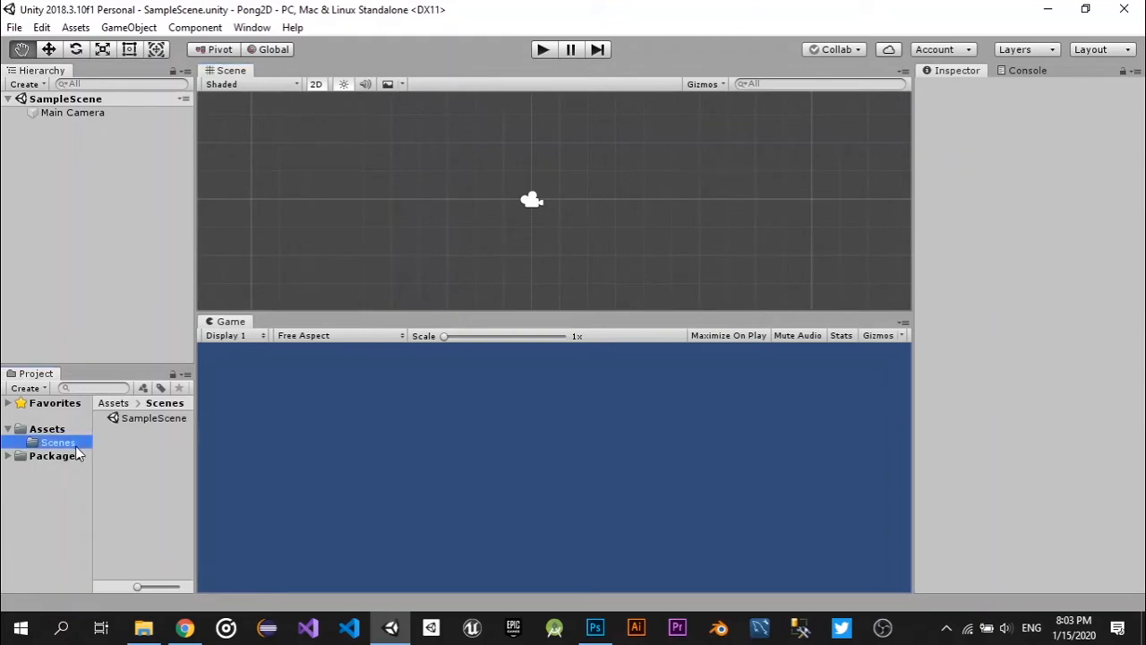
{"action": "left_click", "coordinate": [153, 462]}
{"action": "left_click", "coordinate": [76, 443]}
{"action": "left_click", "coordinate": [67, 429]}
{"action": "left_click", "coordinate": [72, 442]}
Create a folder named sprites inside the project's Assets folder.
{"action": "left_click", "coordinate": [67, 429]}
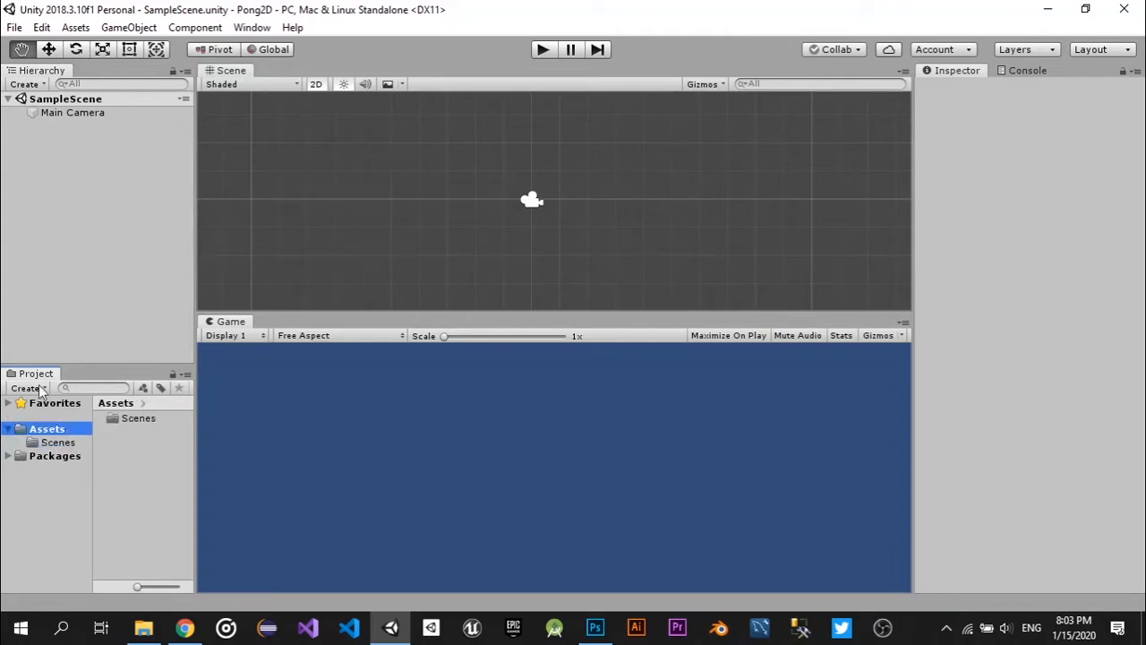
{"action": "left_click", "coordinate": [40, 388]}
{"action": "left_click", "coordinate": [125, 10]}
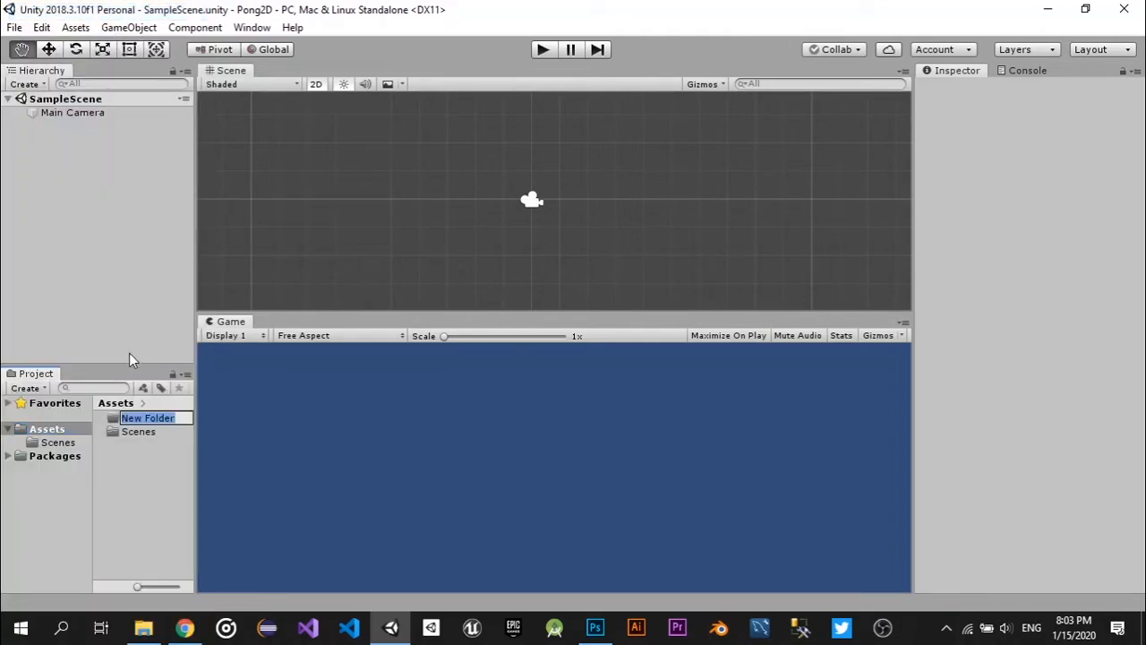
{"action": "type", "text": "sprites"}
{"action": "left_click", "coordinate": [128, 354]}
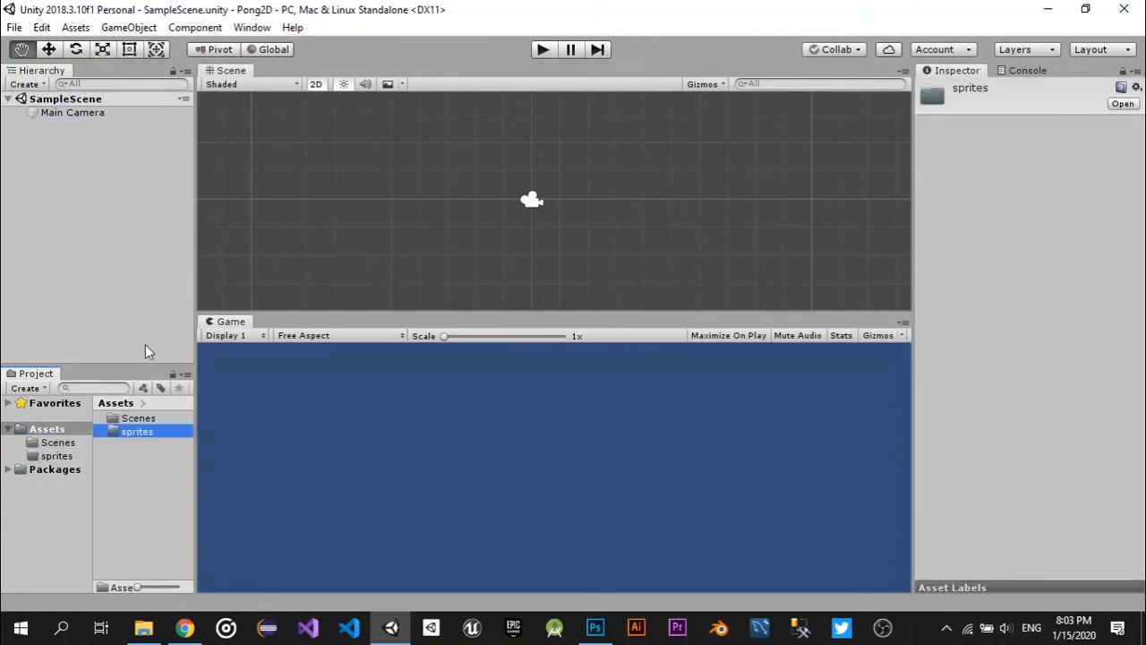
{"action": "left_click", "coordinate": [149, 453]}
{"action": "left_click", "coordinate": [147, 431]}
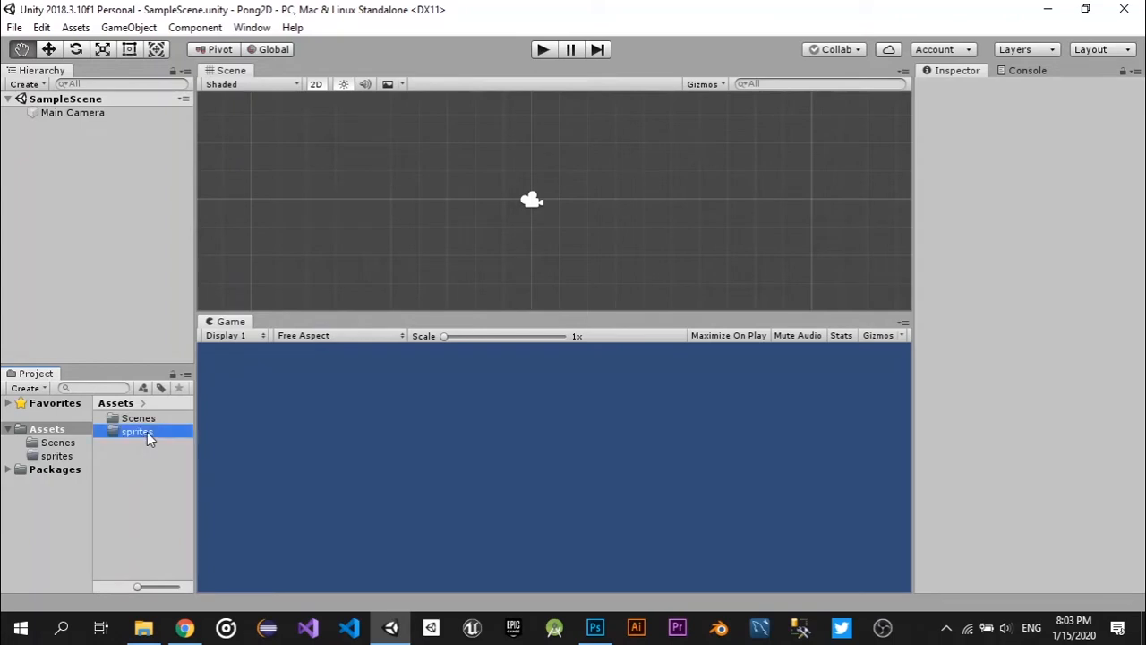
{"action": "left_click", "coordinate": [145, 444]}
{"action": "left_click", "coordinate": [145, 434]}
{"action": "left_click", "coordinate": [145, 454]}
{"action": "left_click", "coordinate": [147, 429]}
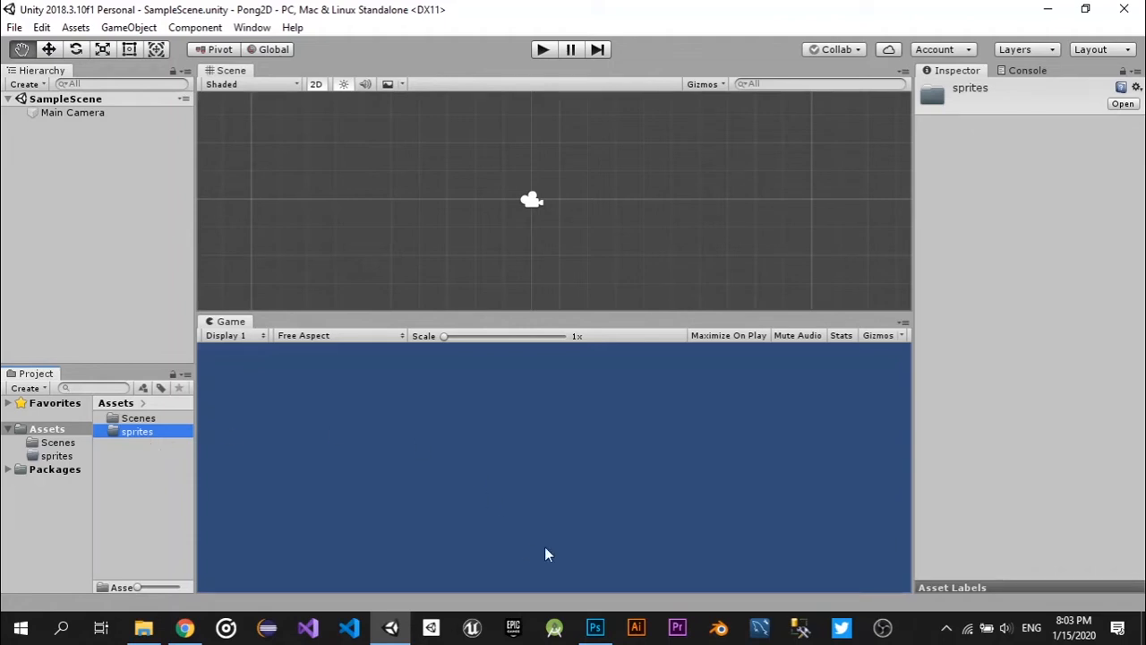
Switch to Photoshop and create a new document named Ball, 1 pixel wide and 1 pixel high.
{"action": "left_click", "coordinate": [595, 627]}
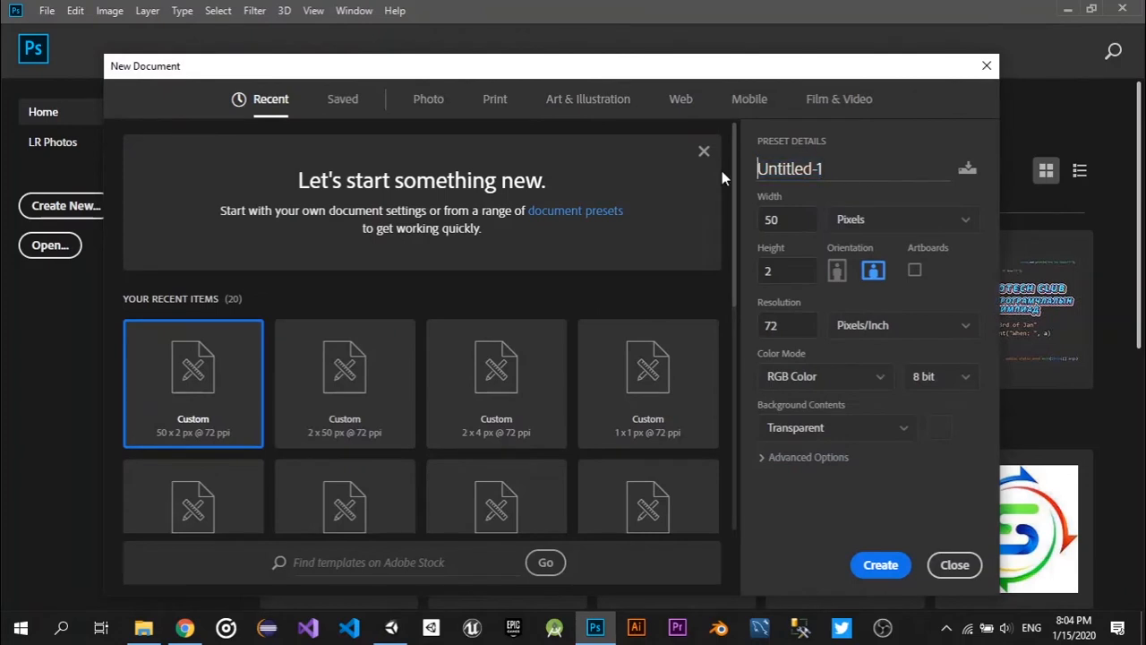
{"action": "double_click", "coordinate": [831, 172]}
{"action": "type", "text": "Ball"}
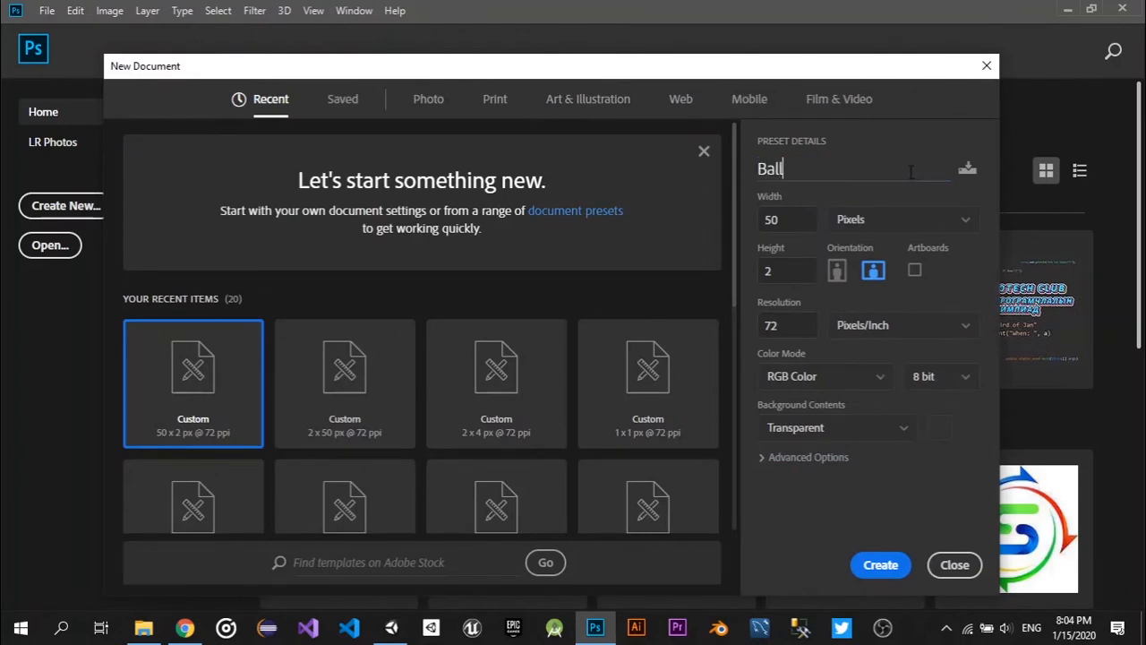
{"action": "key", "text": "Tab"}
{"action": "type", "text": "1"}
{"action": "left_click", "coordinate": [803, 269]}
{"action": "type", "text": "1"}
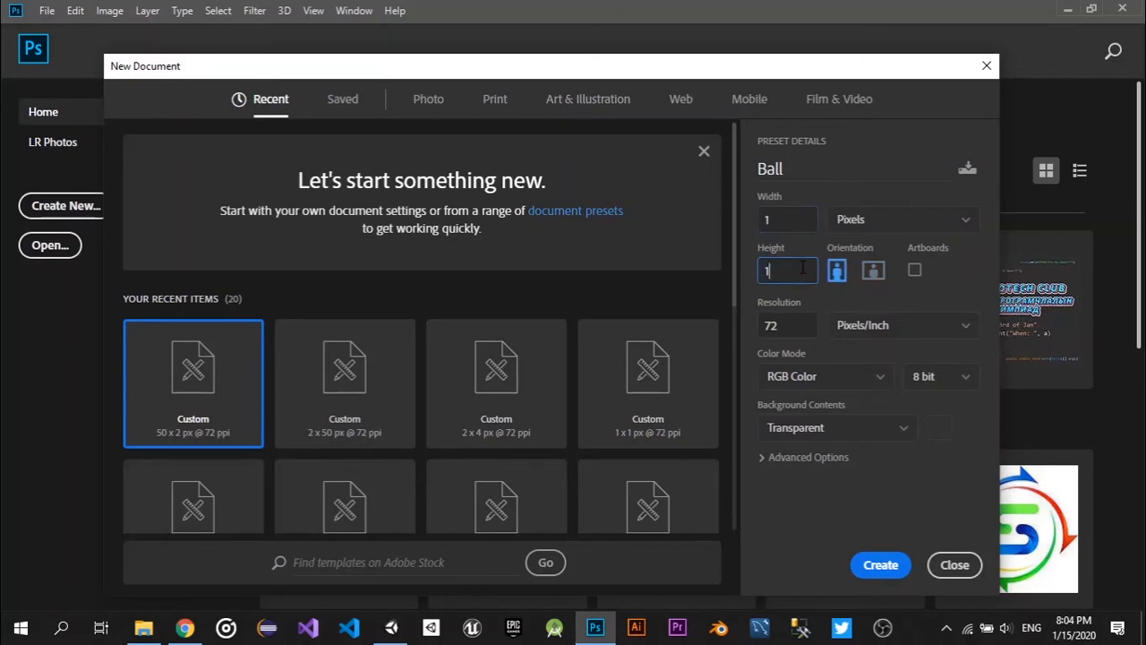
{"action": "left_click", "coordinate": [890, 566]}
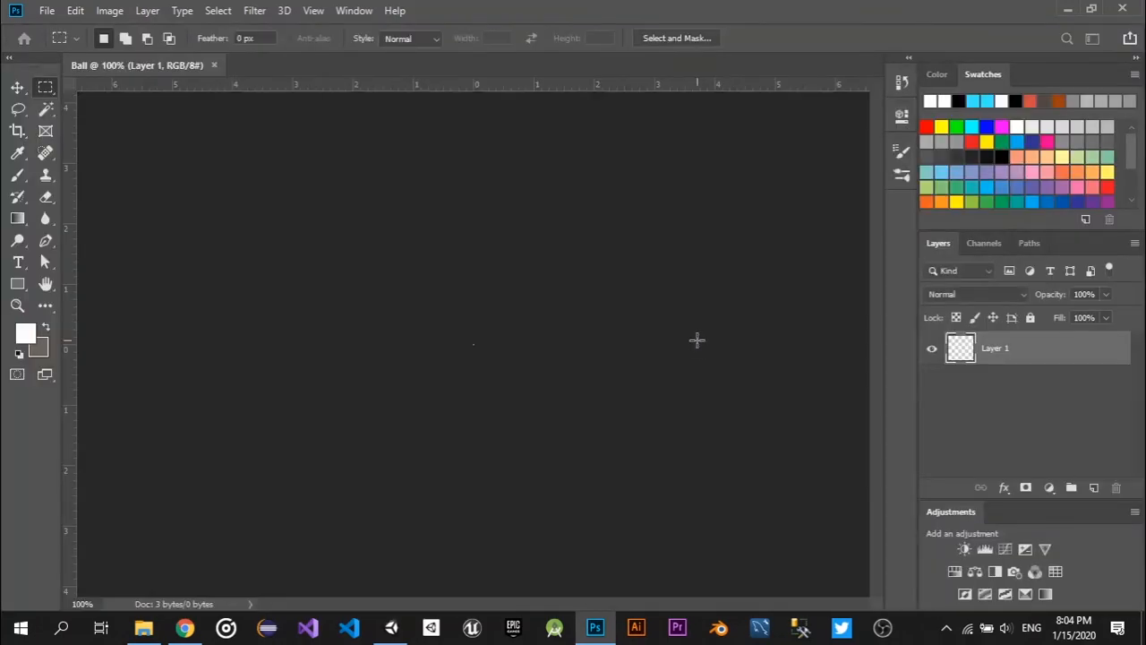
Create another document named Paddle, 2 pixels wide and 4 pixels high.
{"action": "key", "text": "ctrl+n"}
{"action": "left_click", "coordinate": [790, 168]}
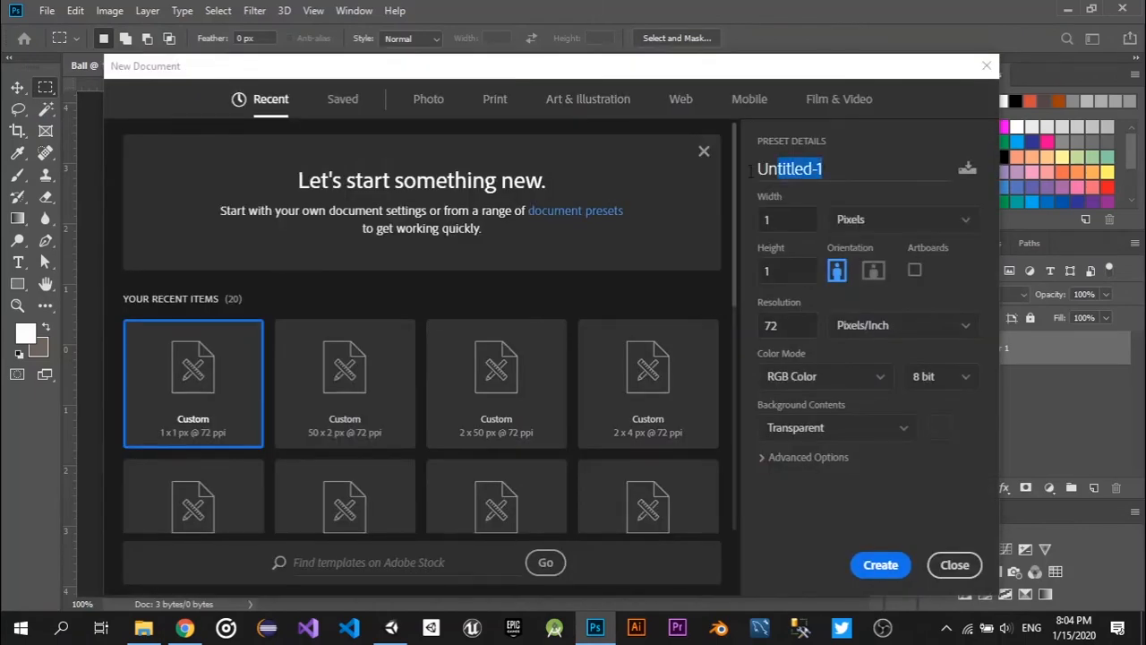
{"action": "type", "text": "Paddle"}
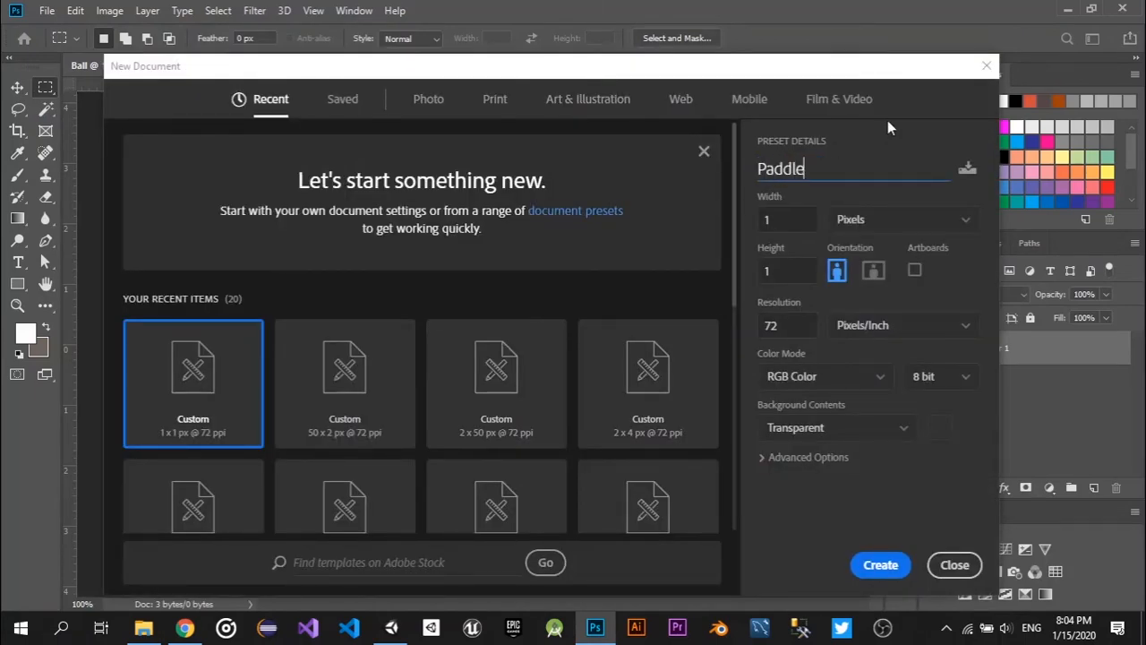
{"action": "left_click", "coordinate": [784, 220]}
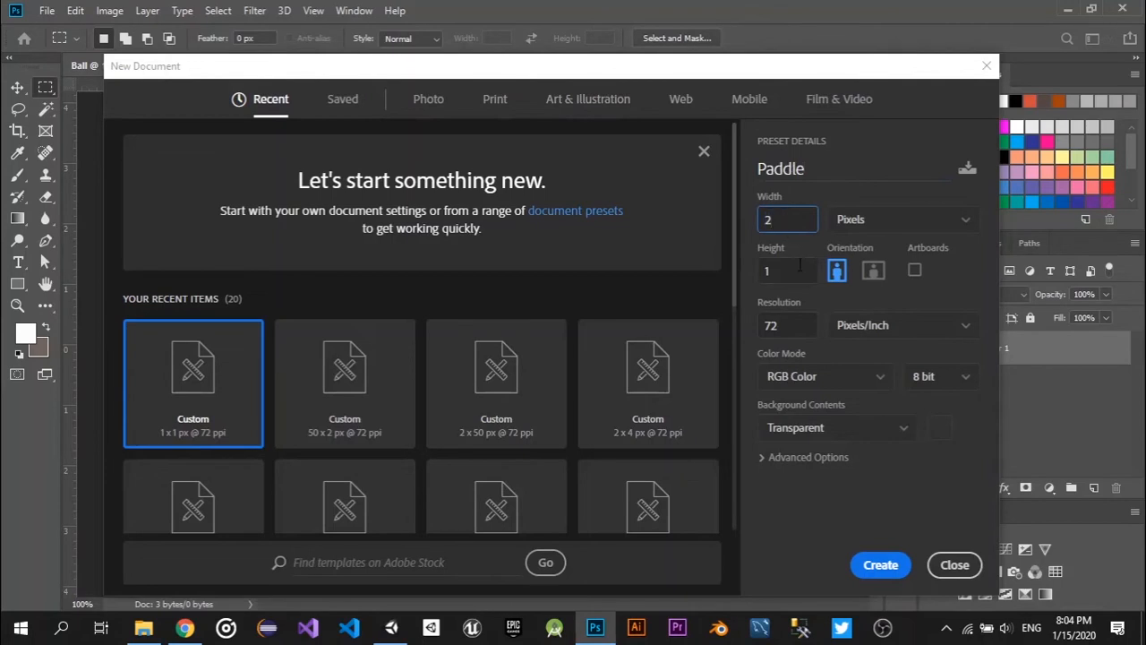
{"action": "left_click", "coordinate": [799, 273]}
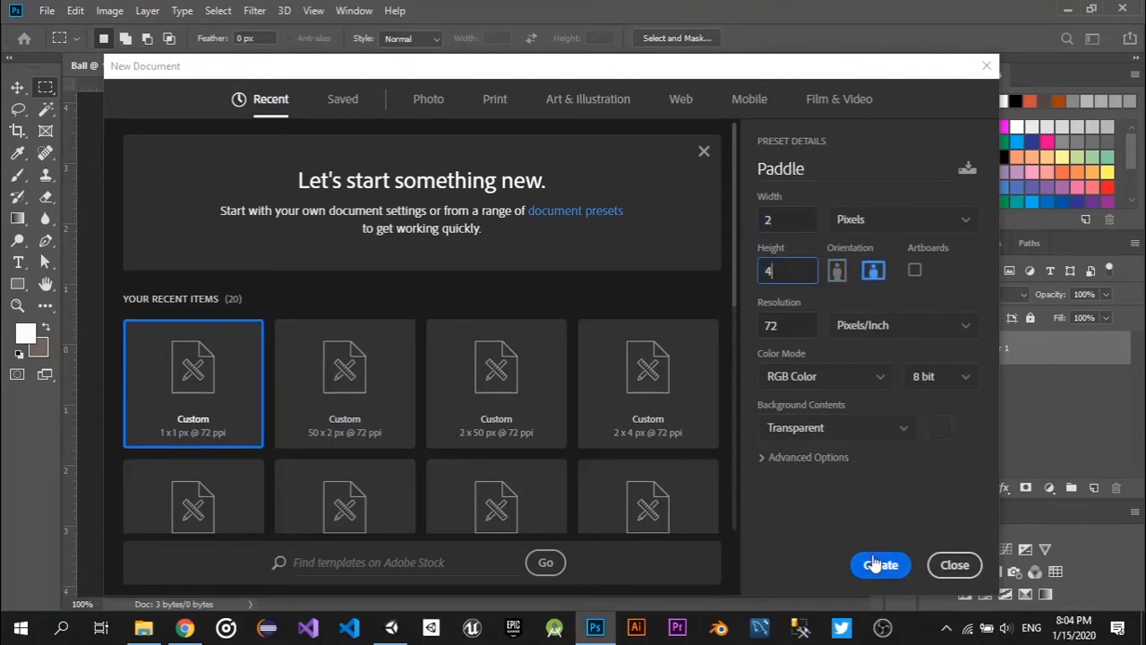
{"action": "left_click", "coordinate": [879, 564]}
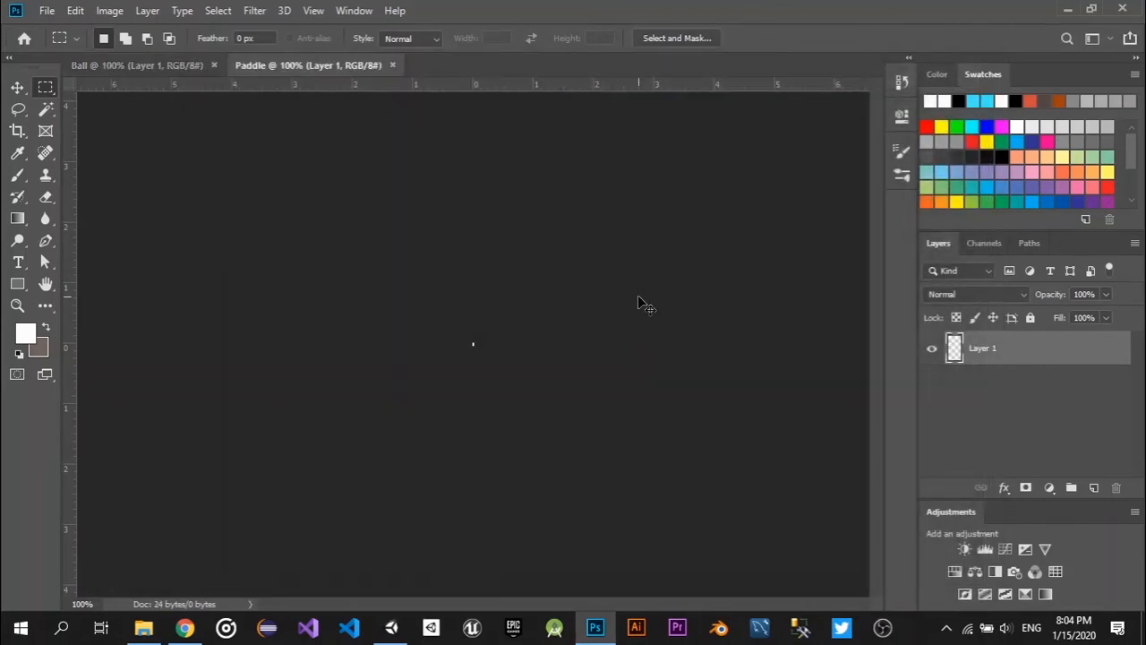
Create a new document named BosooHana, 2 pixels wide and 50 pixels high.
{"action": "key", "text": "ctrl+n"}
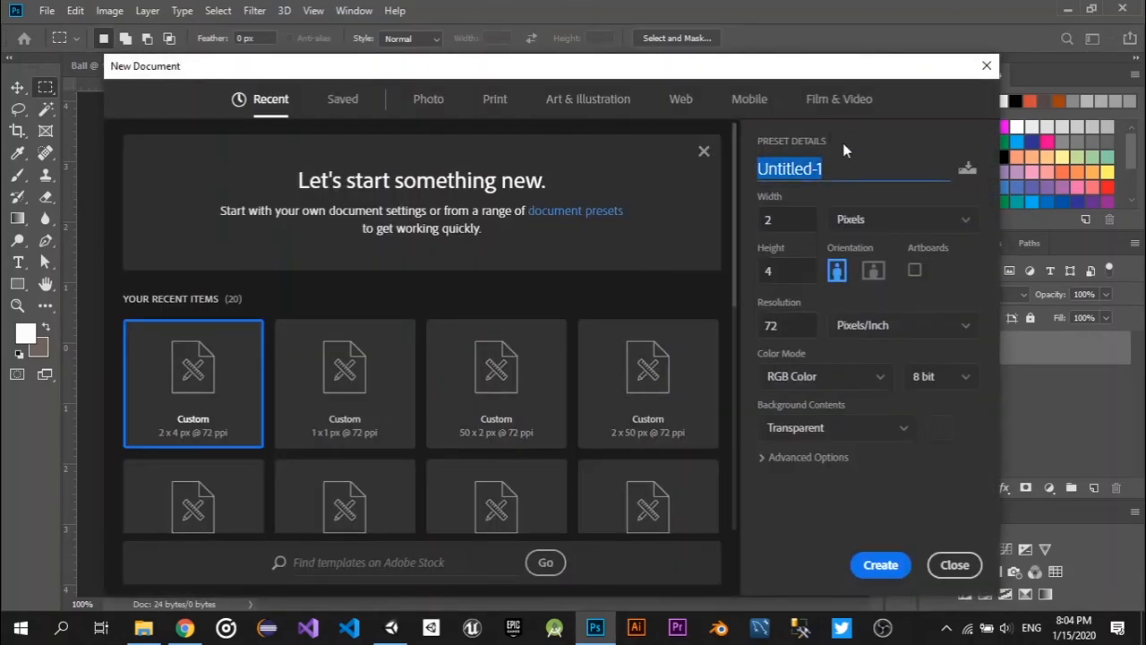
{"action": "type", "text": "BosooHana"}
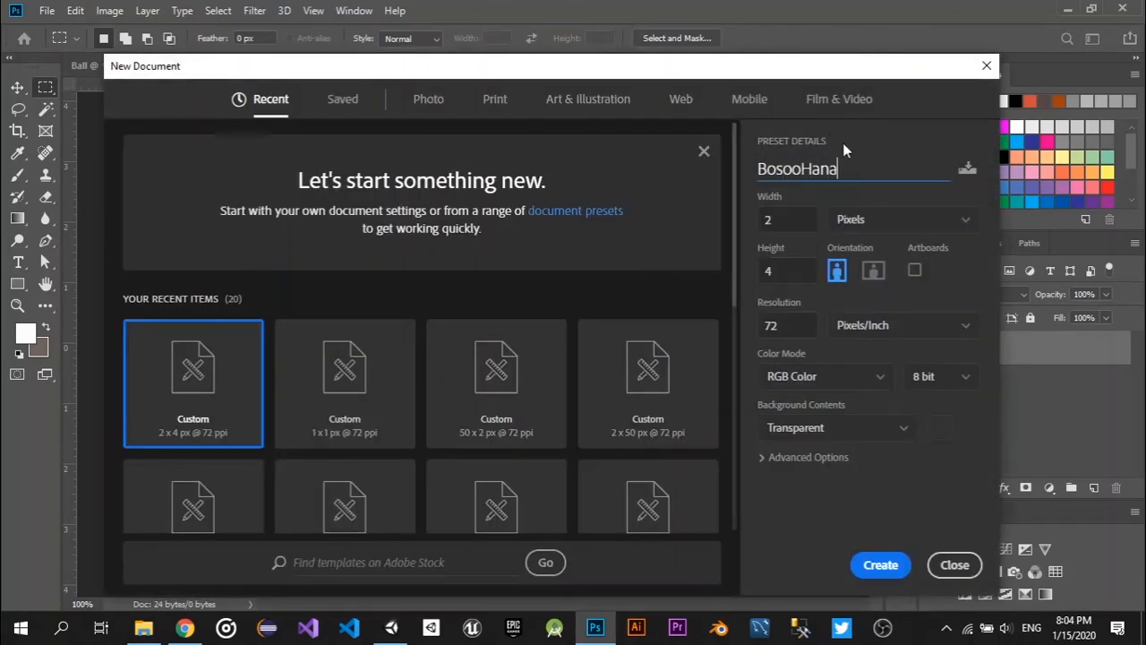
{"action": "left_click", "coordinate": [791, 269]}
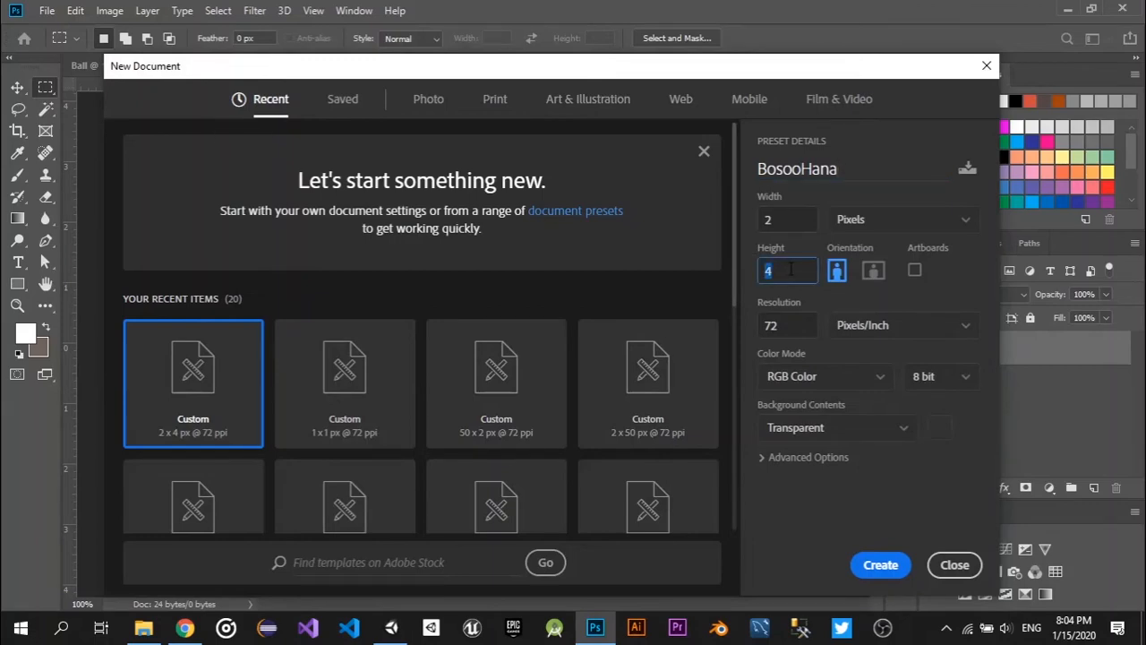
{"action": "left_click", "coordinate": [878, 567]}
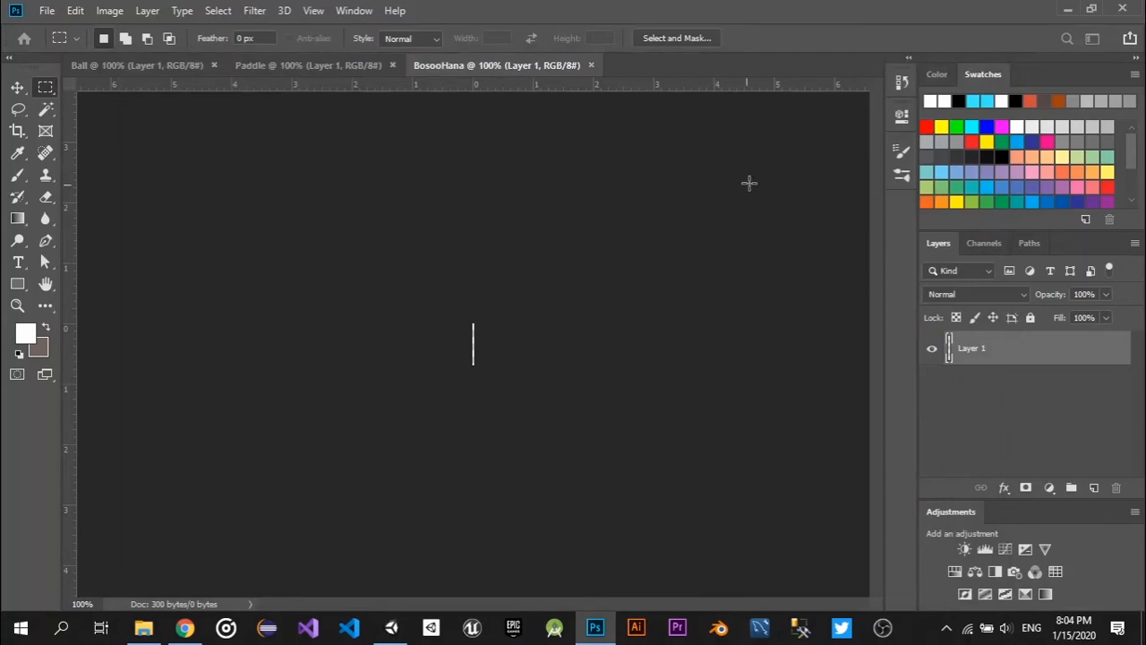
Create another document named HevteeHana, 50 pixels wide and 2 pixels high.
{"action": "key", "text": "ctrl+n"}
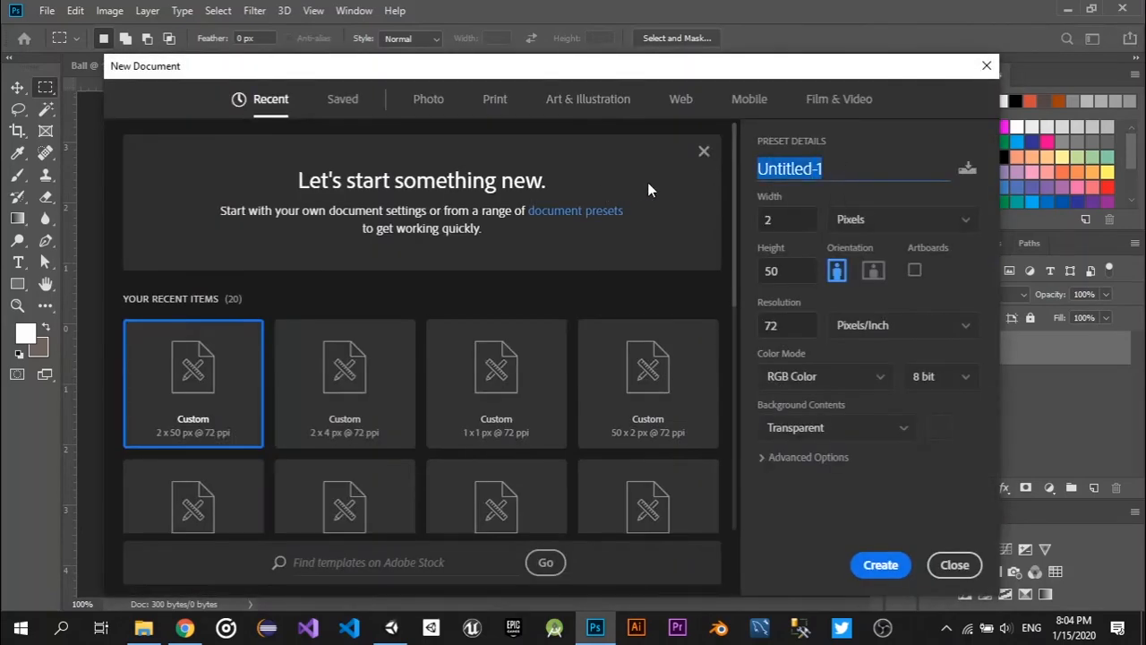
{"action": "type", "text": "HevteeHana"}
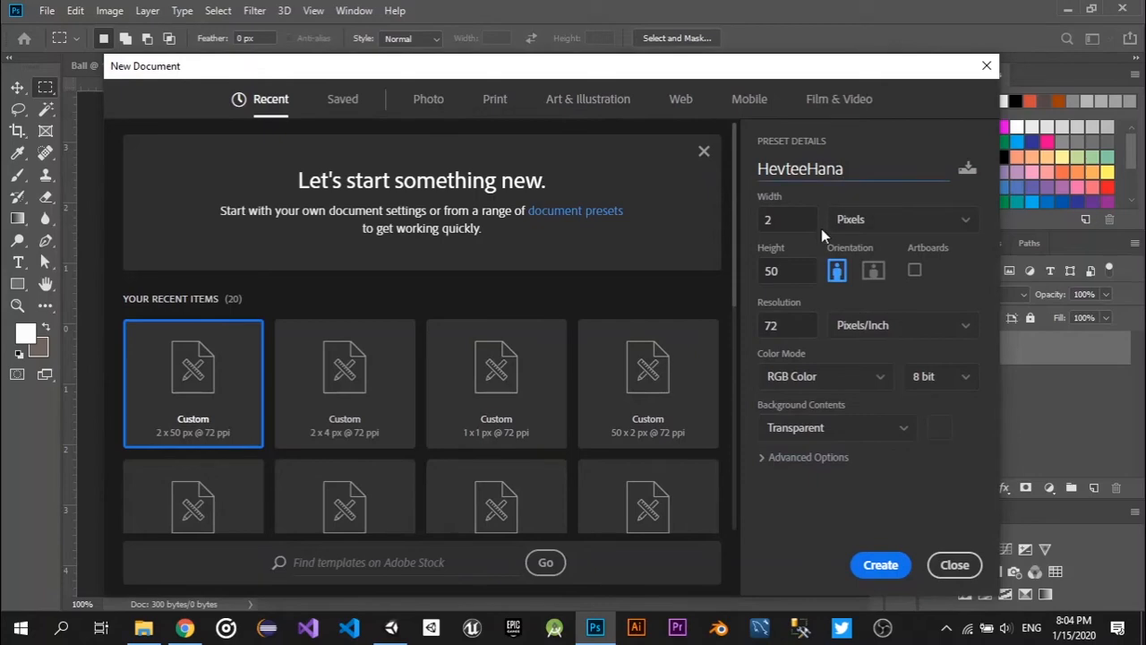
{"action": "left_click", "coordinate": [813, 218]}
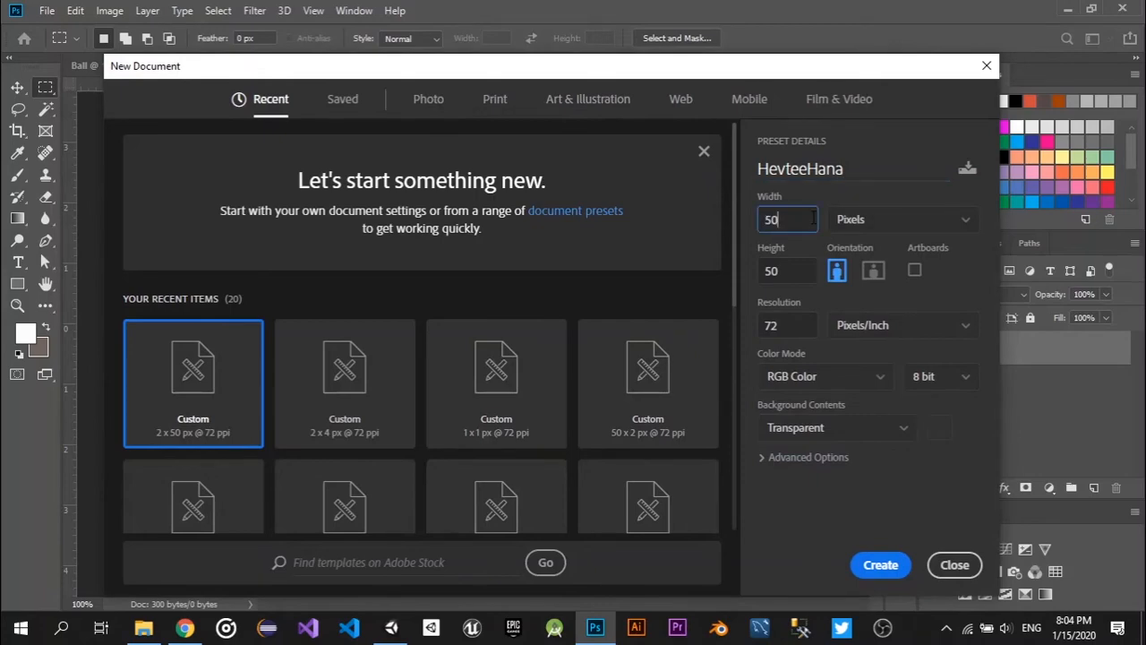
{"action": "left_click", "coordinate": [794, 271]}
{"action": "type", "text": "2"}
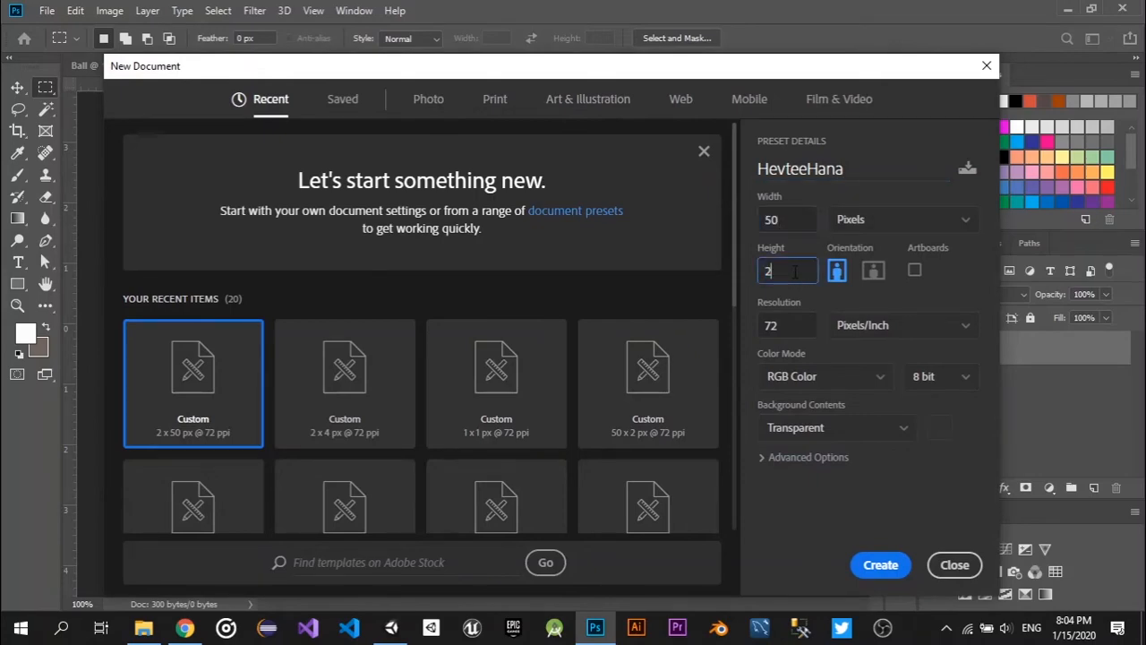
{"action": "left_click", "coordinate": [881, 565]}
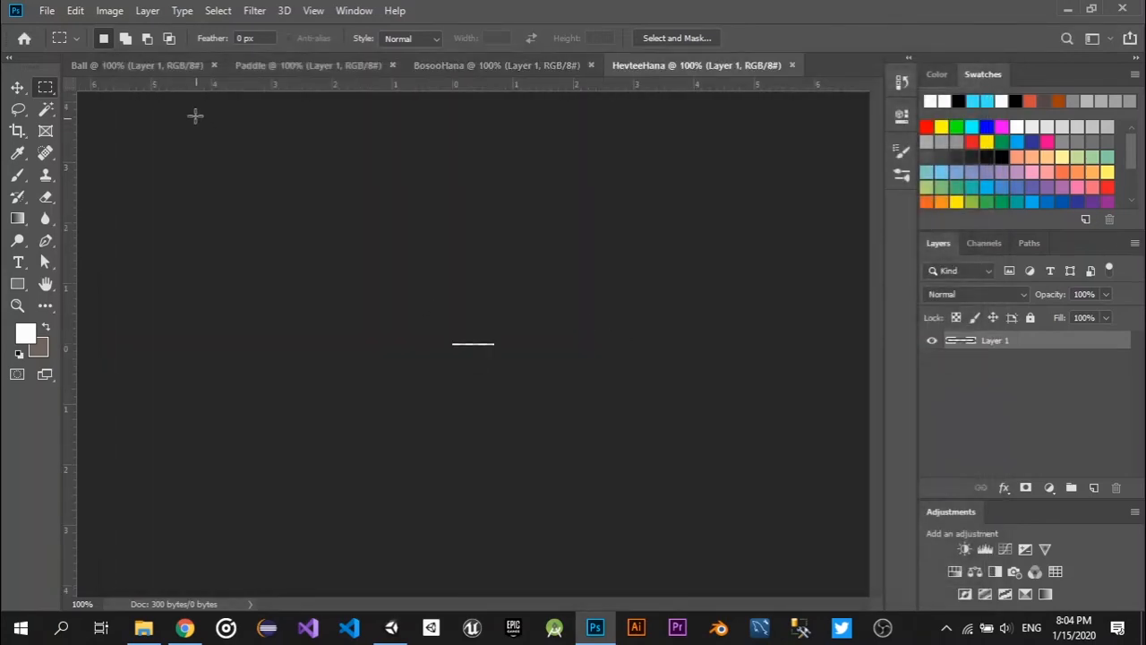
Cover the Ball document's canvas with a 1 by 1 px rectangle shape and set its stroke to white.
{"action": "left_click", "coordinate": [185, 69]}
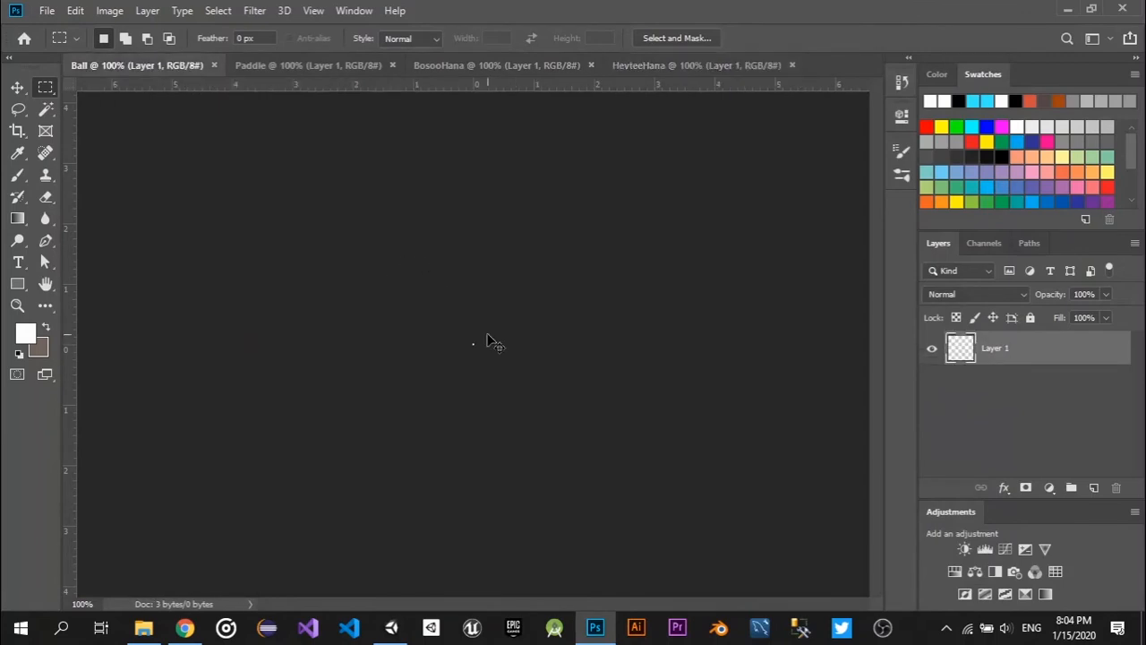
{"action": "scroll", "coordinate": [489, 339], "scroll_direction": "up", "scroll_amount": 2, "text": "alt"}
{"action": "scroll", "coordinate": [490, 342], "scroll_direction": "up", "scroll_amount": 6, "text": "alt"}
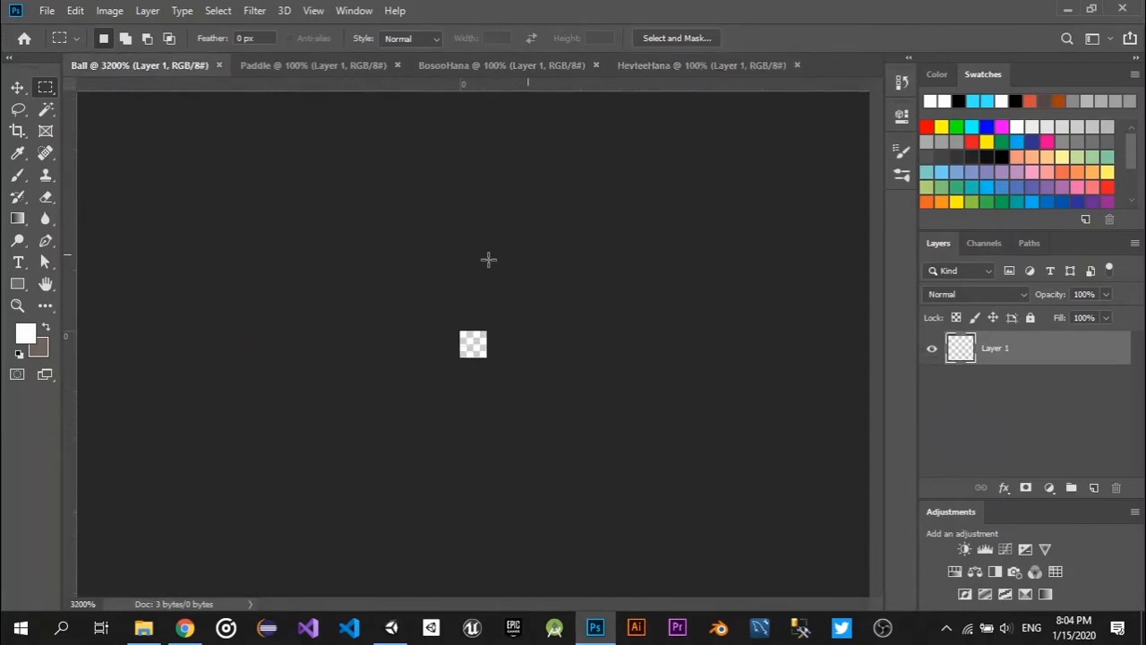
{"action": "left_click", "coordinate": [17, 283]}
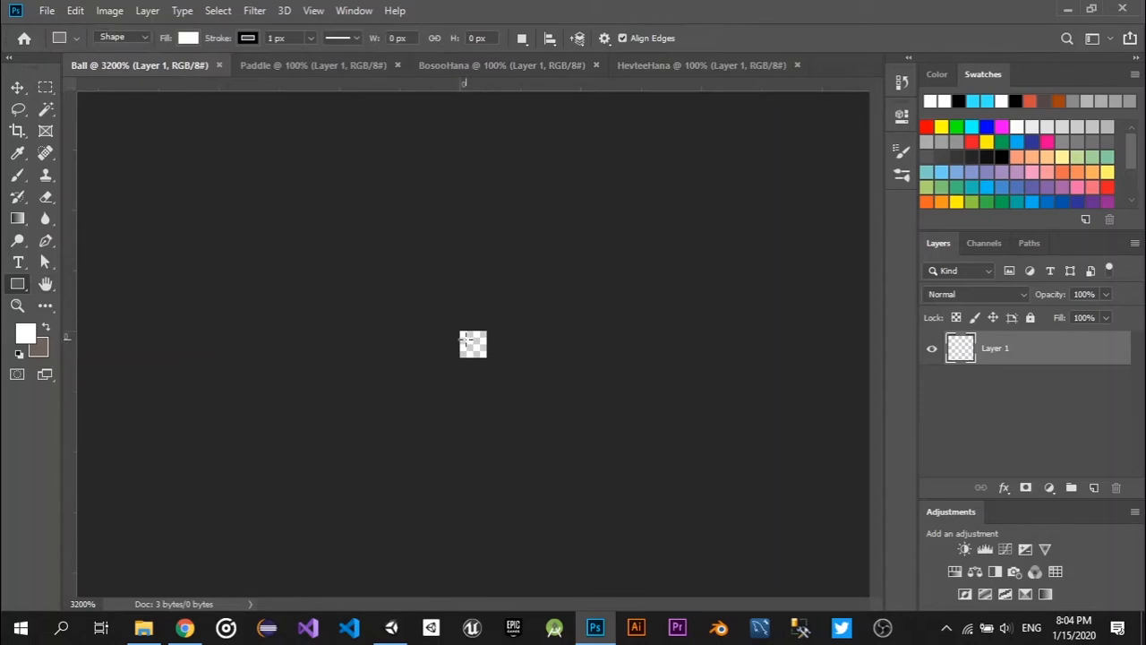
{"action": "left_click_drag", "start_coordinate": [468, 338], "coordinate": [481, 348]}
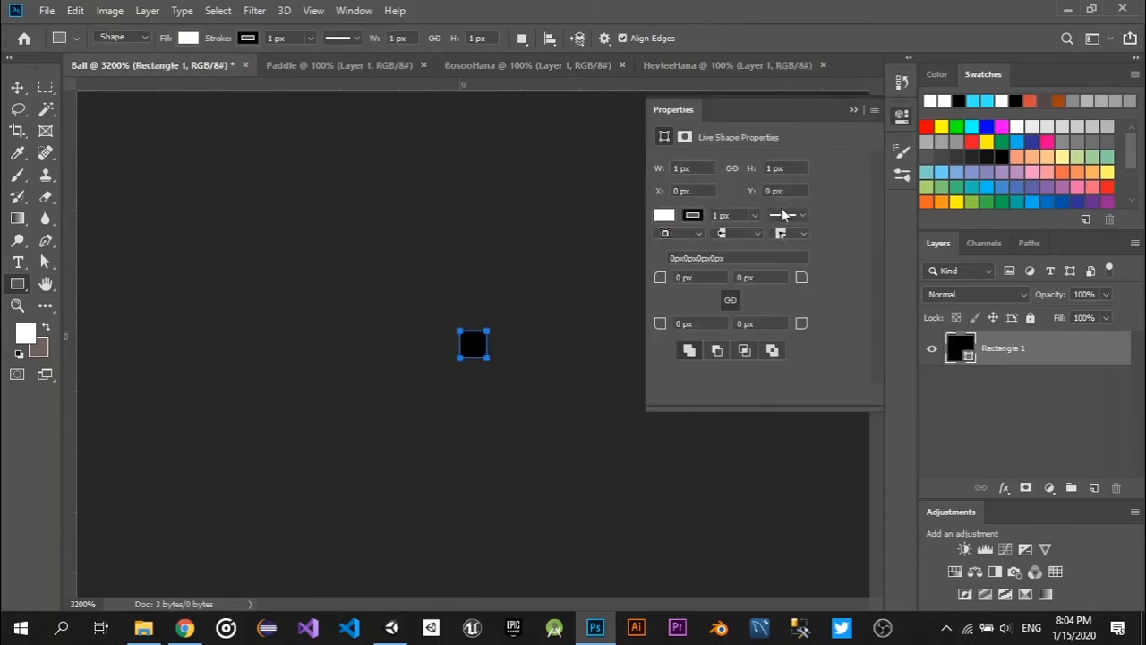
{"action": "left_click", "coordinate": [694, 217]}
{"action": "left_click", "coordinate": [673, 303]}
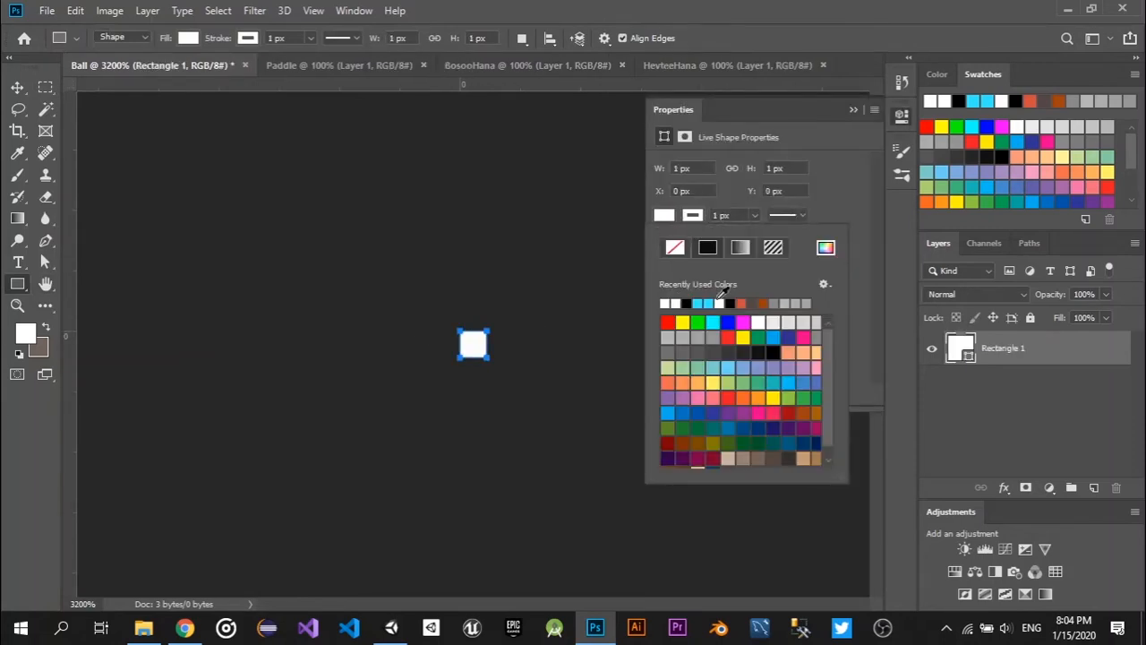
{"action": "left_click", "coordinate": [848, 108]}
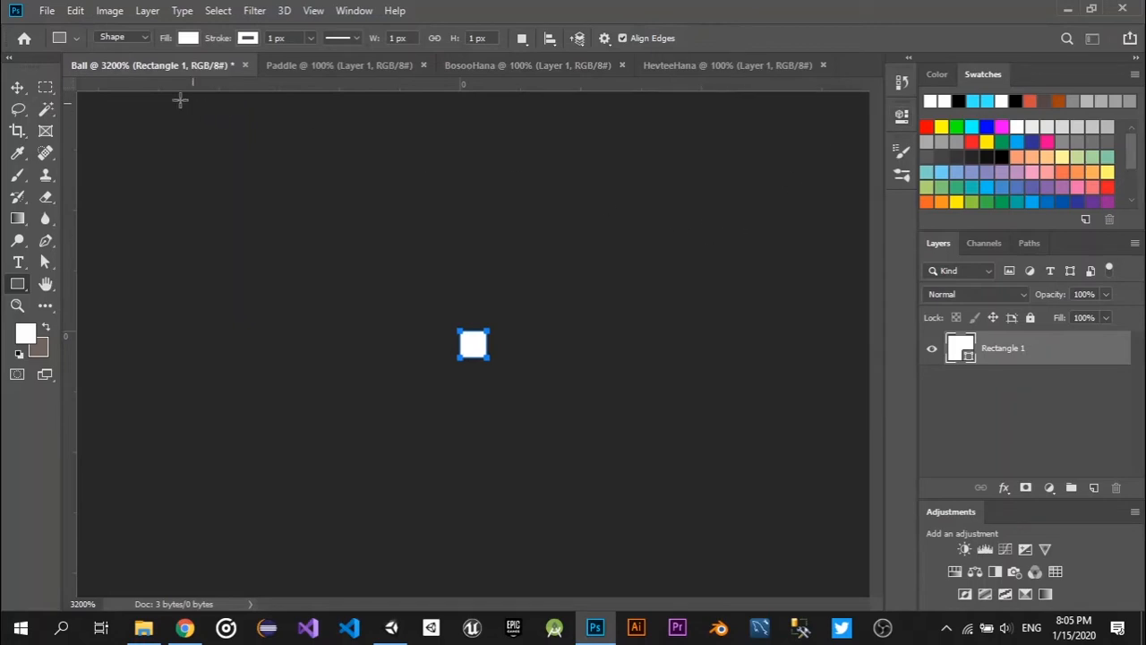
Quick-export the Ball document as Ball.png into the Sprites folder on the Desktop.
{"action": "left_click", "coordinate": [48, 11]}
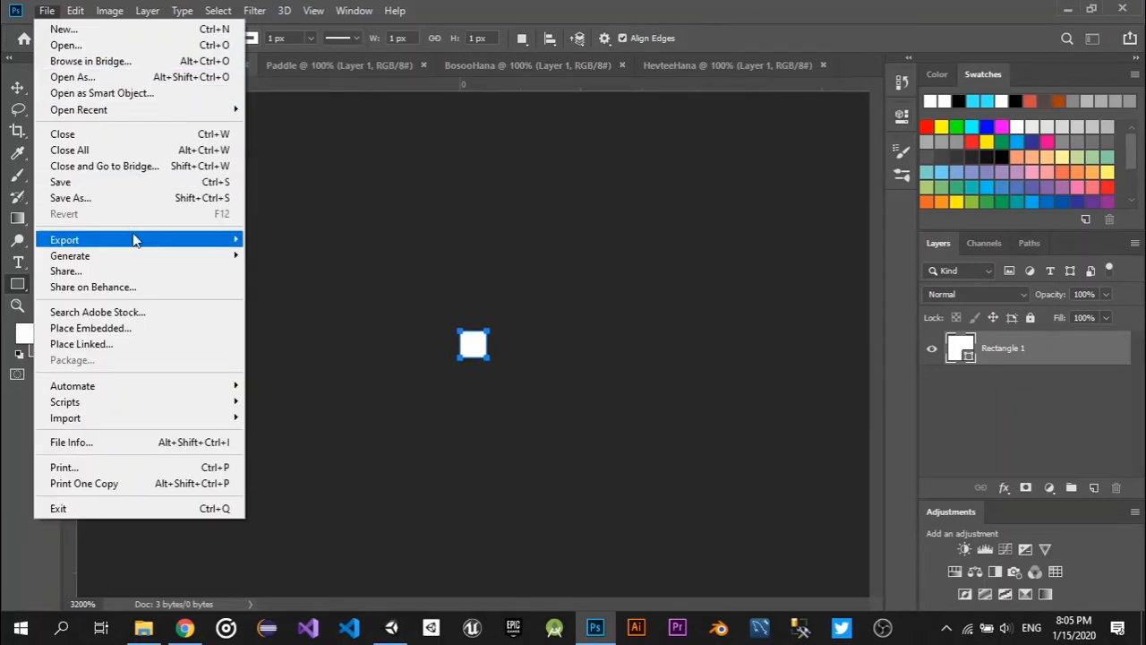
{"action": "mouse_move", "coordinate": [134, 239]}
{"action": "left_click", "coordinate": [316, 239]}
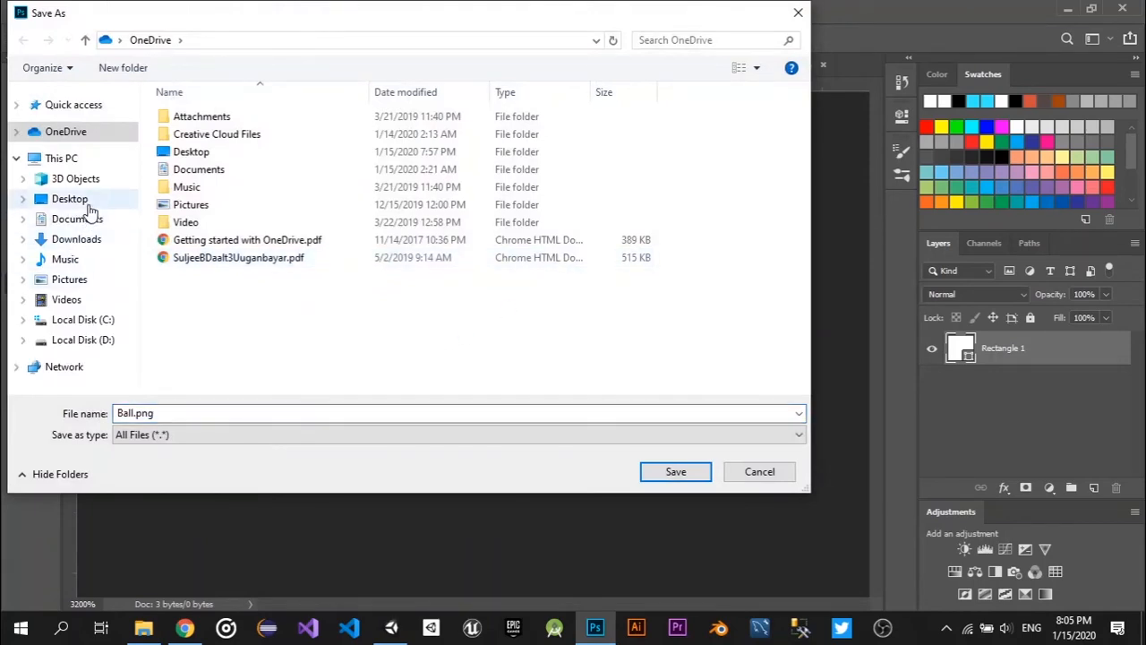
{"action": "left_click", "coordinate": [89, 206]}
{"action": "left_click", "coordinate": [208, 148]}
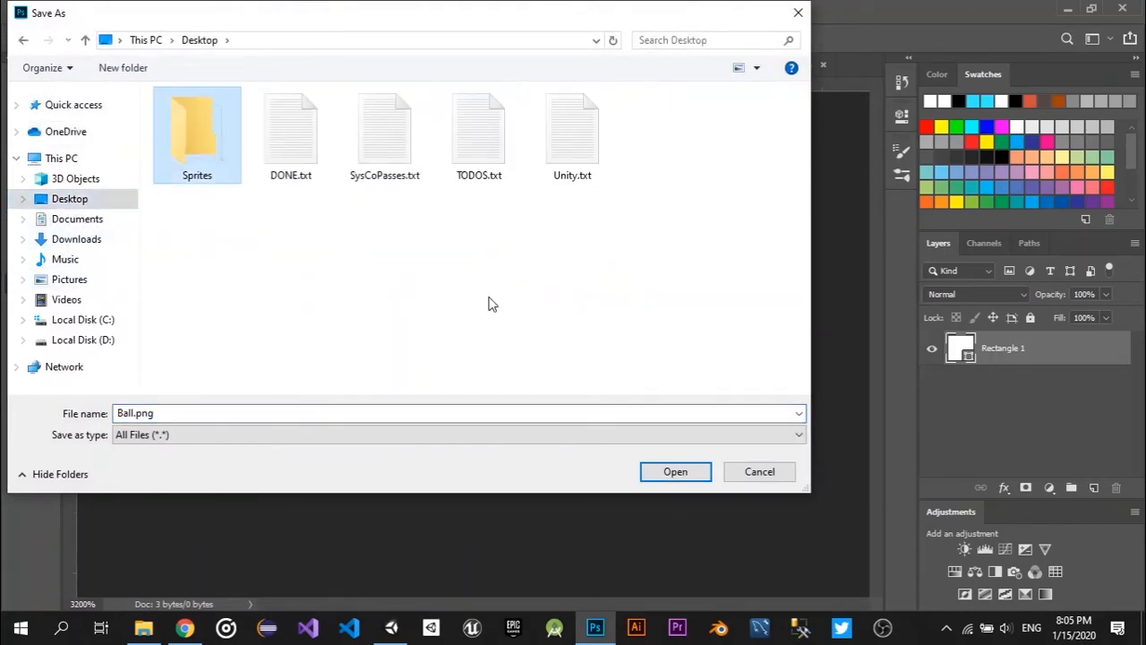
{"action": "left_click", "coordinate": [693, 475]}
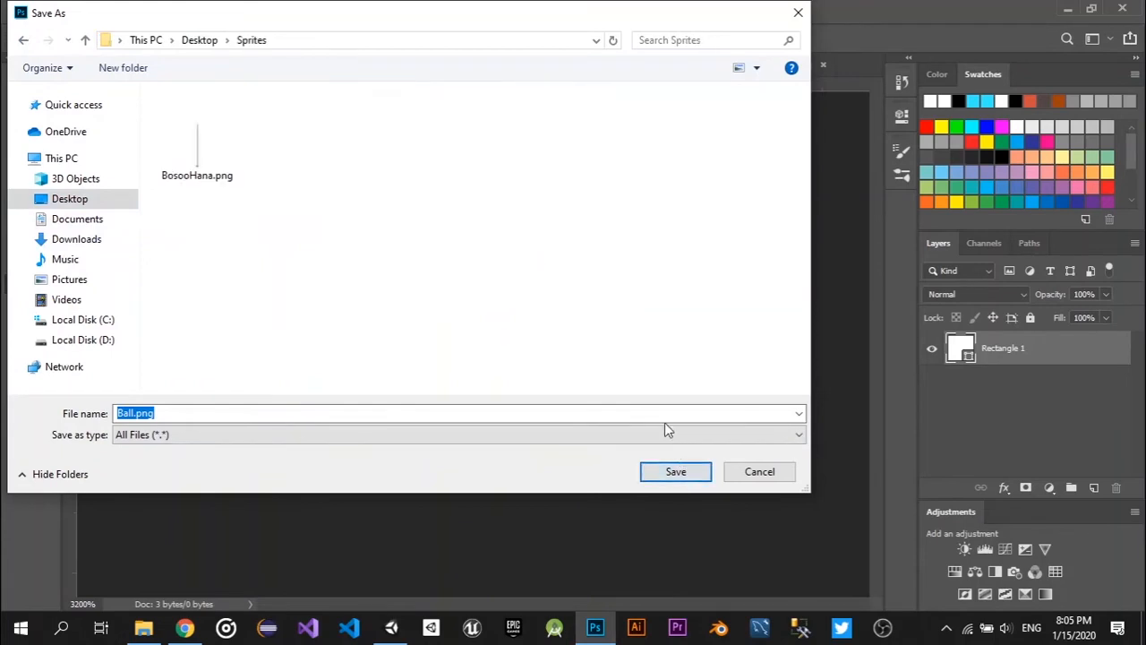
{"action": "left_click", "coordinate": [686, 472]}
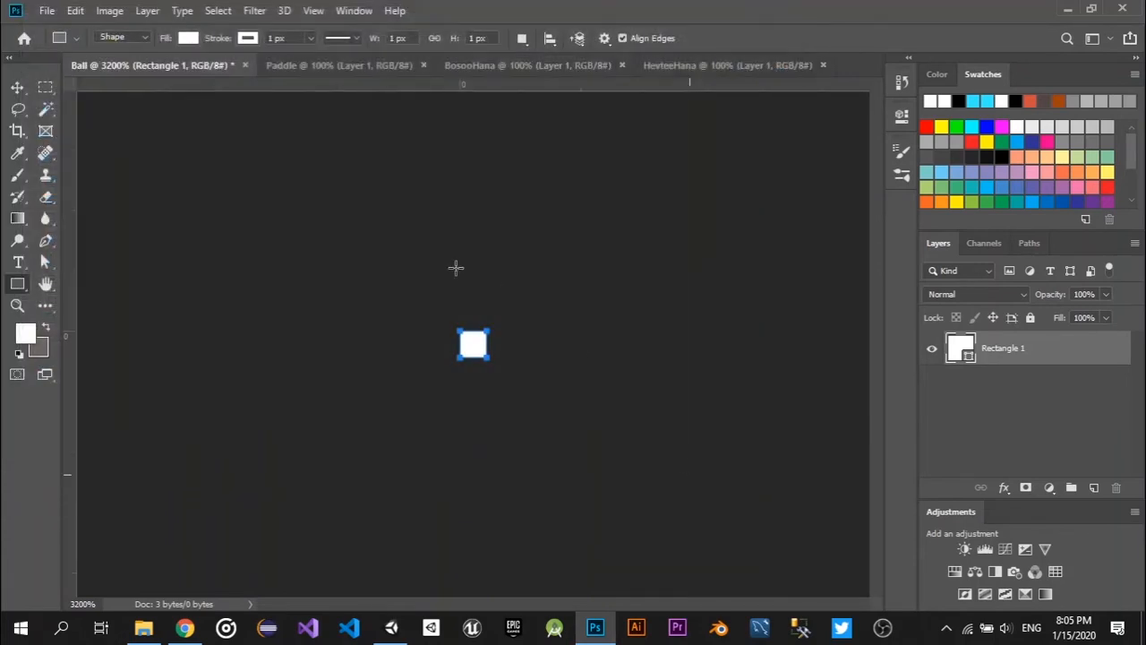
Cover the Paddle document's canvas with a 2 by 4 px rectangle shape and set its stroke to white.
{"action": "left_click", "coordinate": [338, 63]}
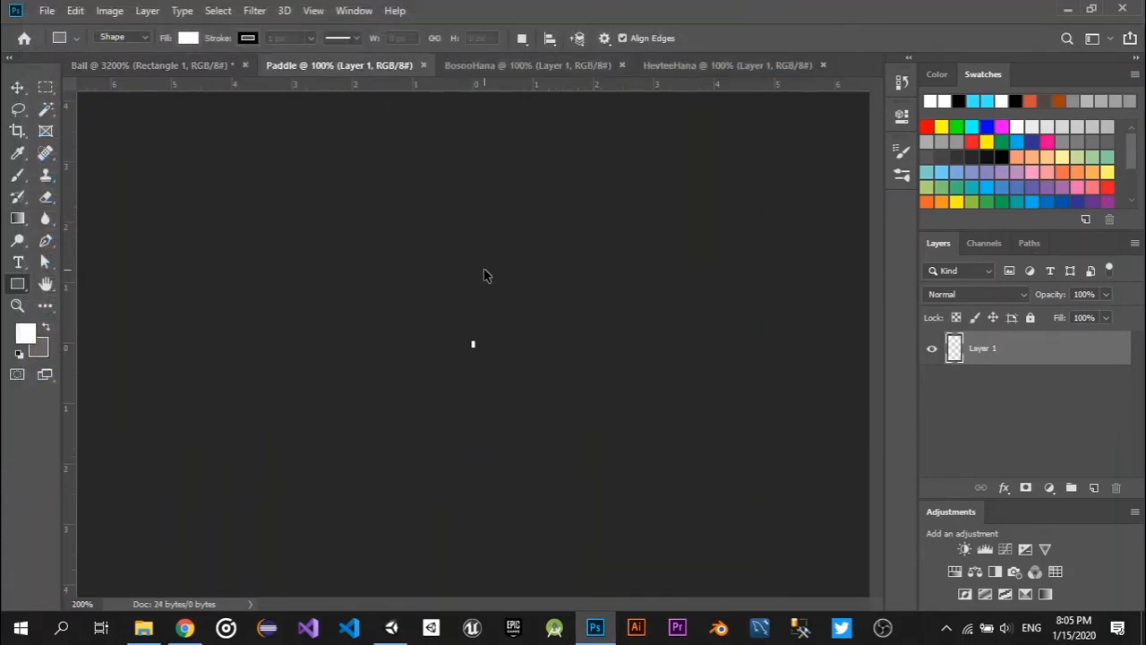
{"action": "key", "text": "ctrl+plus"}
{"action": "key", "text": "ctrl+plus"}
{"action": "key", "text": "ctrl+plus"}
{"action": "key", "text": "ctrl+plus"}
{"action": "key", "text": "ctrl+plus"}
{"action": "key", "text": "ctrl+plus"}
{"action": "key", "text": "ctrl+plus"}
{"action": "key", "text": "ctrl+plus"}
{"action": "key", "text": "ctrl+plus"}
{"action": "key", "text": "ctrl+plus"}
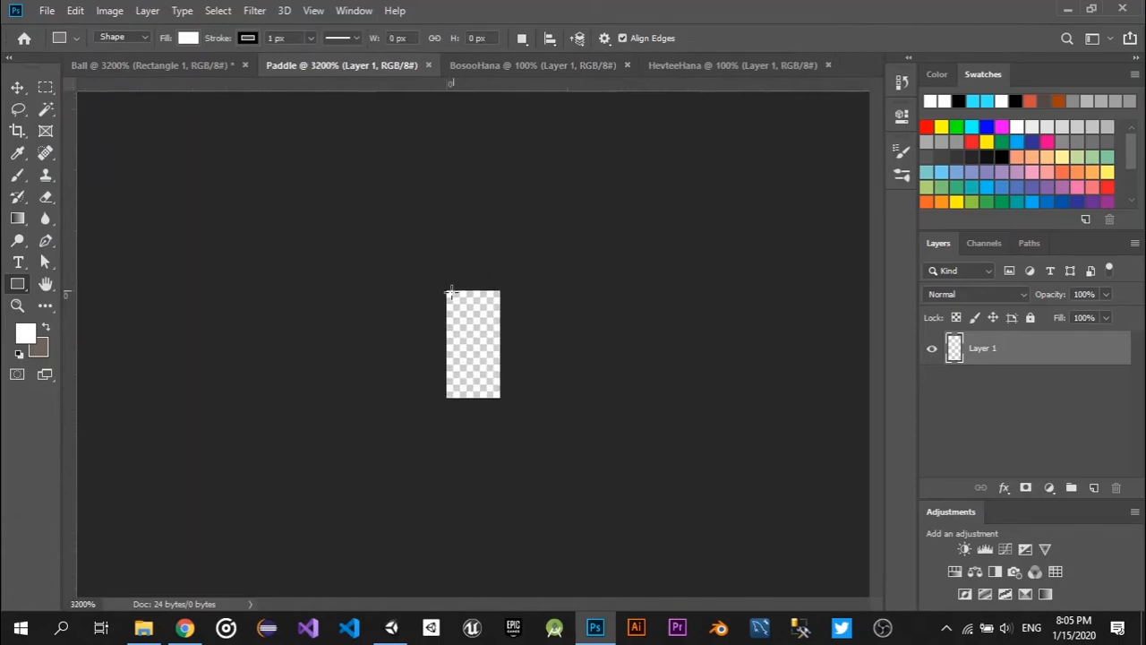
{"action": "left_click_drag", "start_coordinate": [447, 291], "coordinate": [499, 397]}
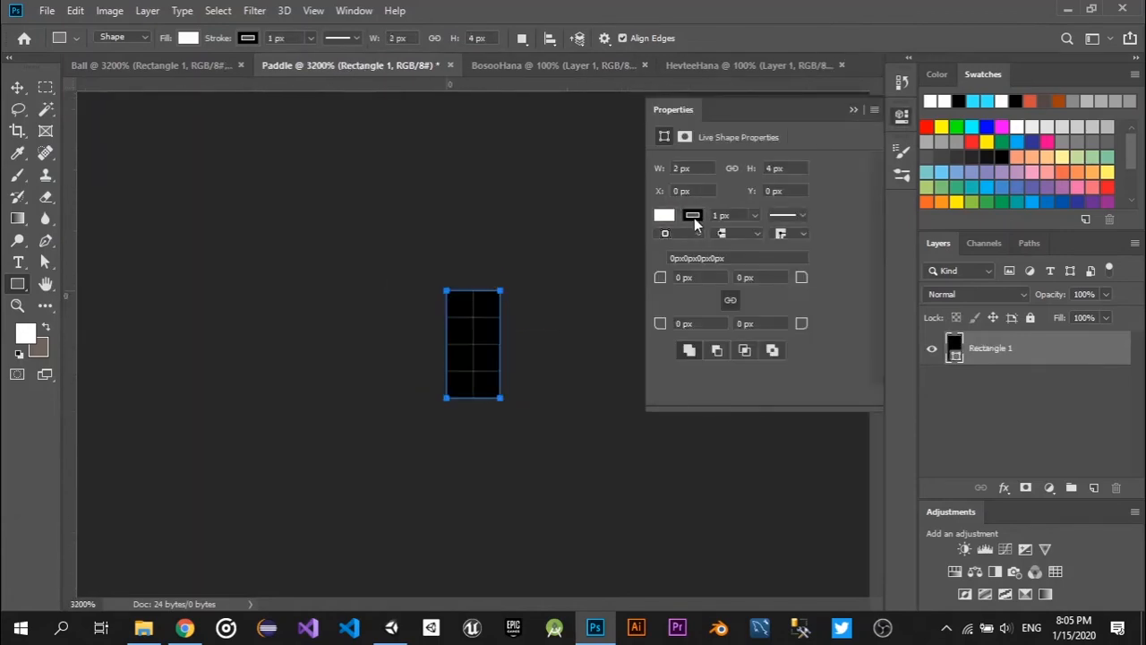
{"action": "left_click", "coordinate": [694, 217]}
{"action": "left_click", "coordinate": [675, 304]}
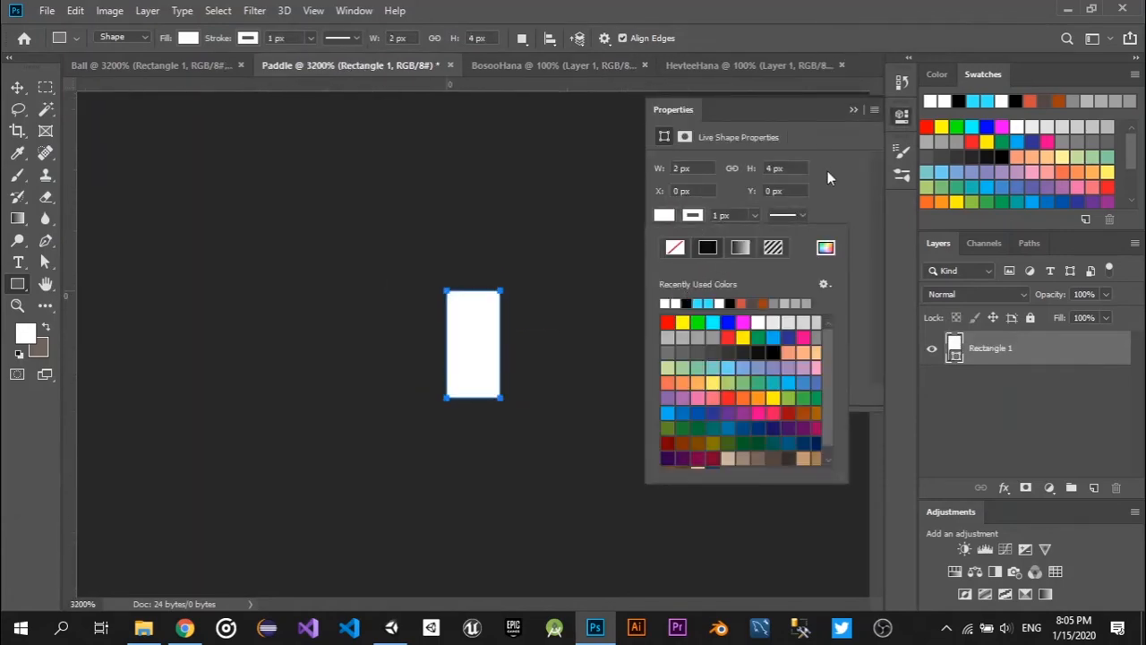
{"action": "left_click", "coordinate": [853, 109]}
Quick-export the Paddle document as Paddle.png into the Sprites folder on the Desktop.
{"action": "left_click", "coordinate": [528, 70]}
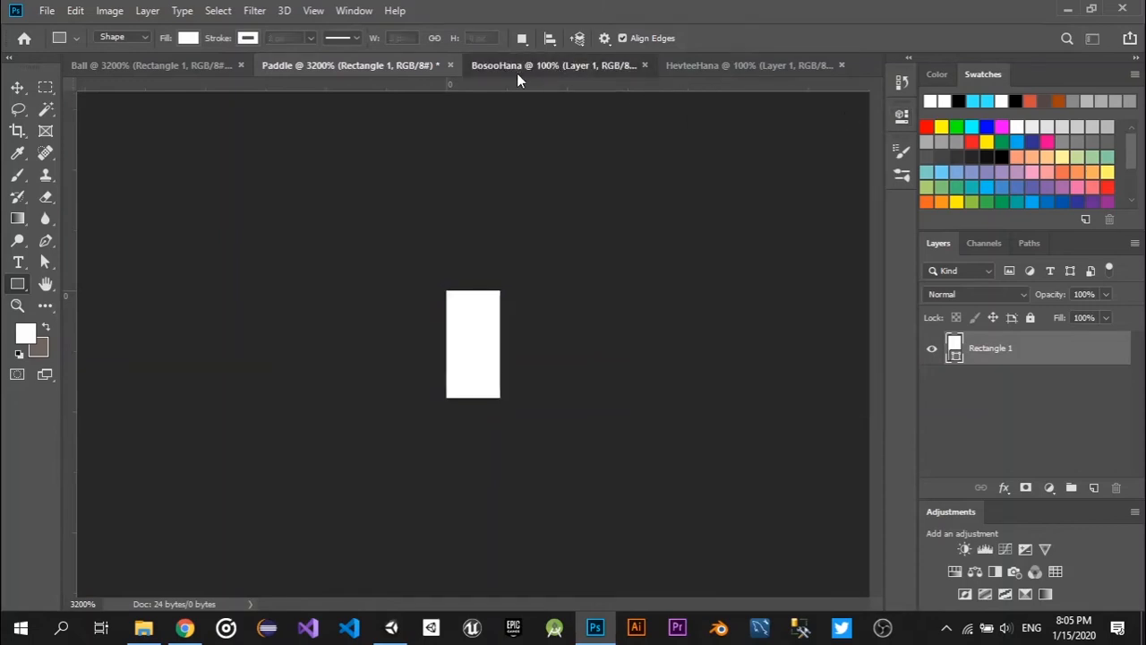
{"action": "left_click", "coordinate": [385, 65]}
{"action": "left_click", "coordinate": [47, 10]}
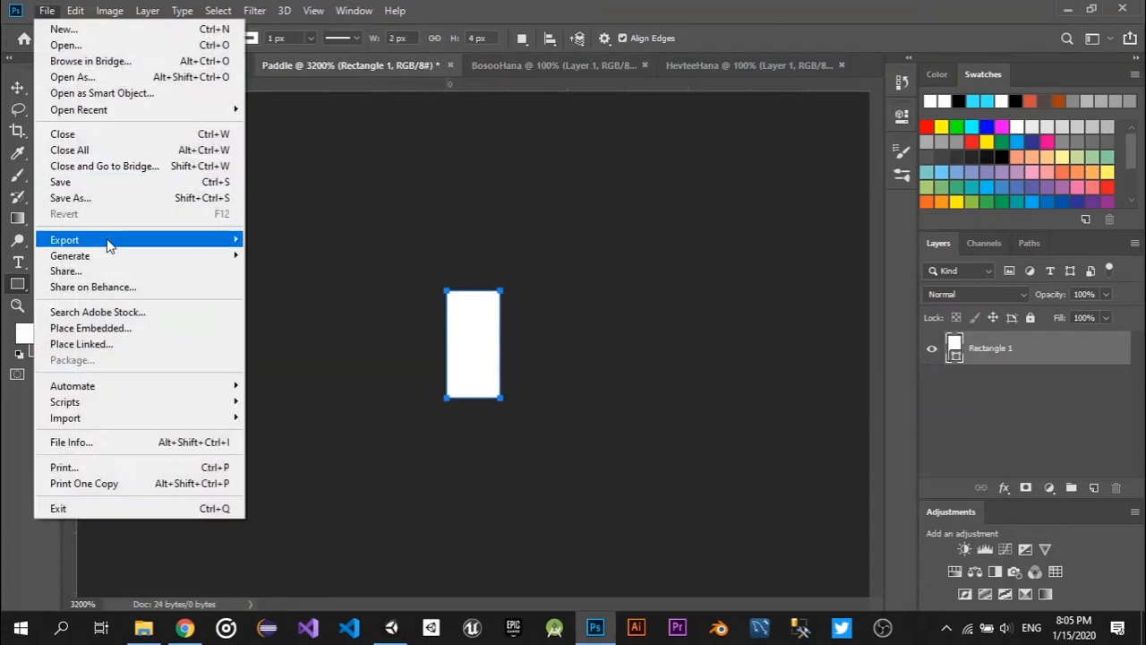
{"action": "mouse_move", "coordinate": [134, 239]}
{"action": "left_click", "coordinate": [310, 245]}
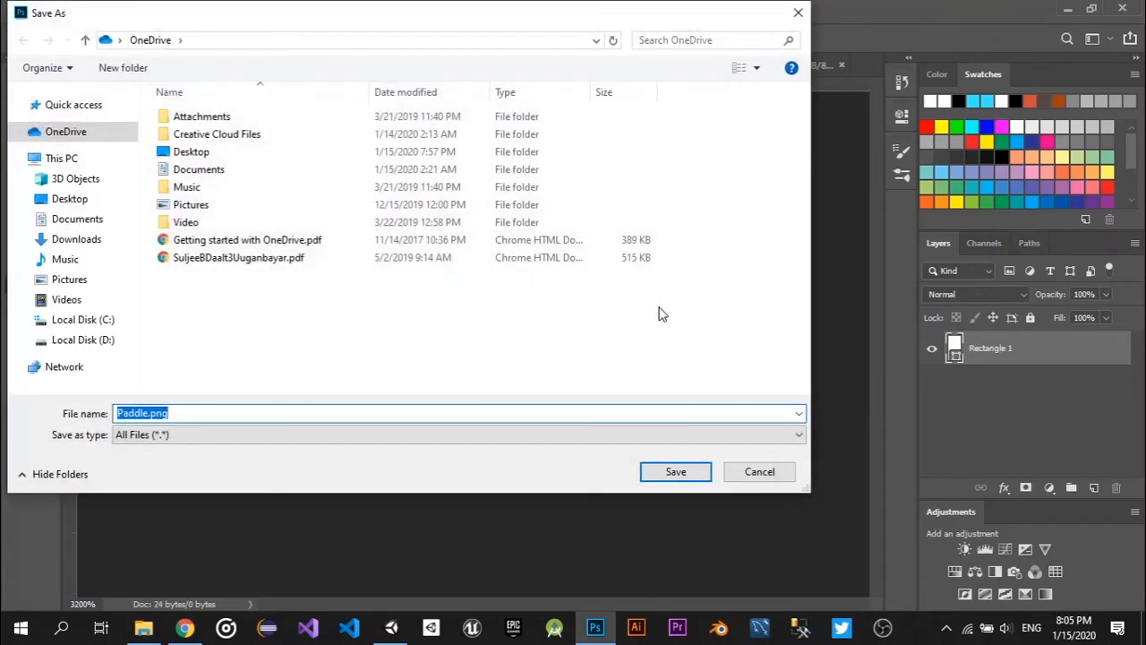
{"action": "left_click", "coordinate": [80, 199]}
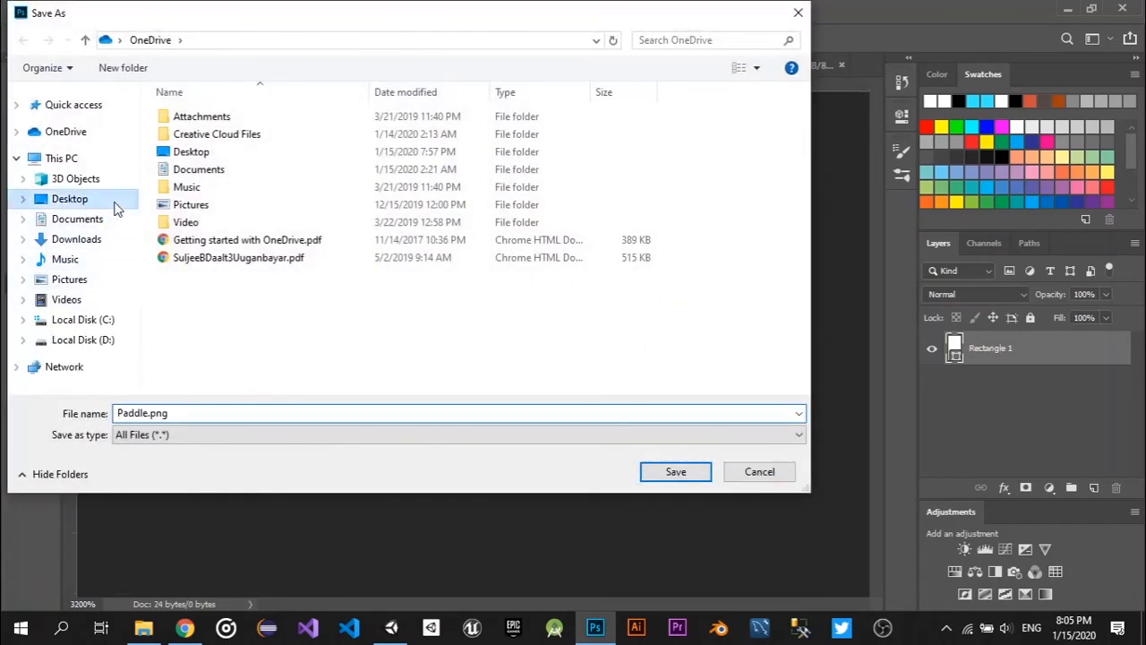
{"action": "double_click", "coordinate": [202, 143]}
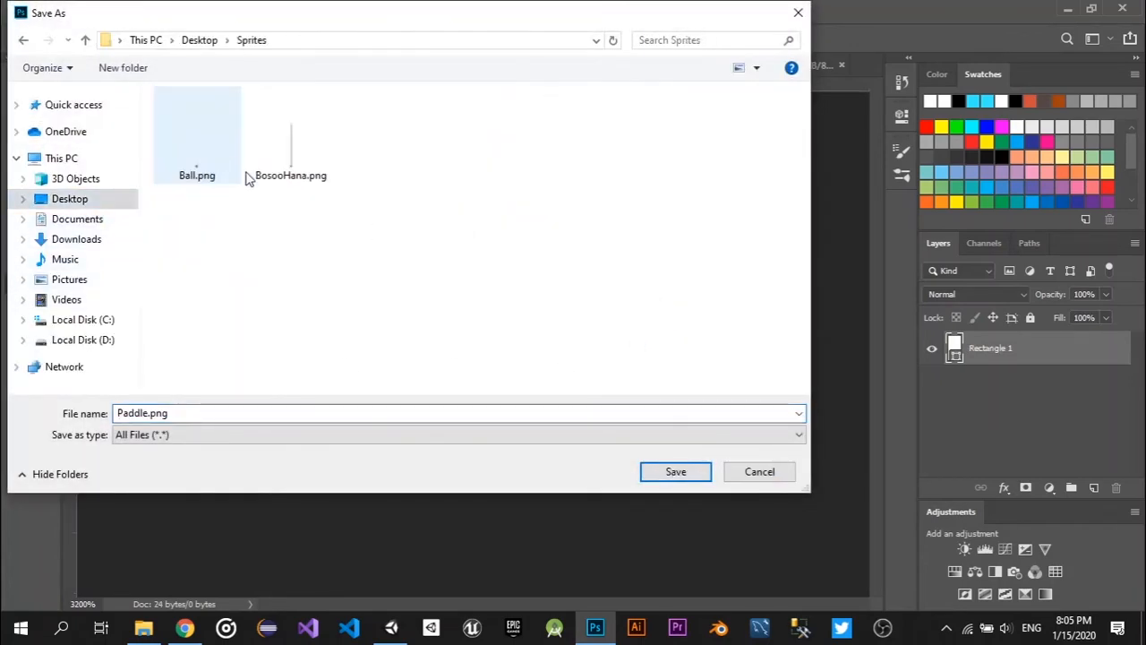
{"action": "left_click", "coordinate": [681, 472]}
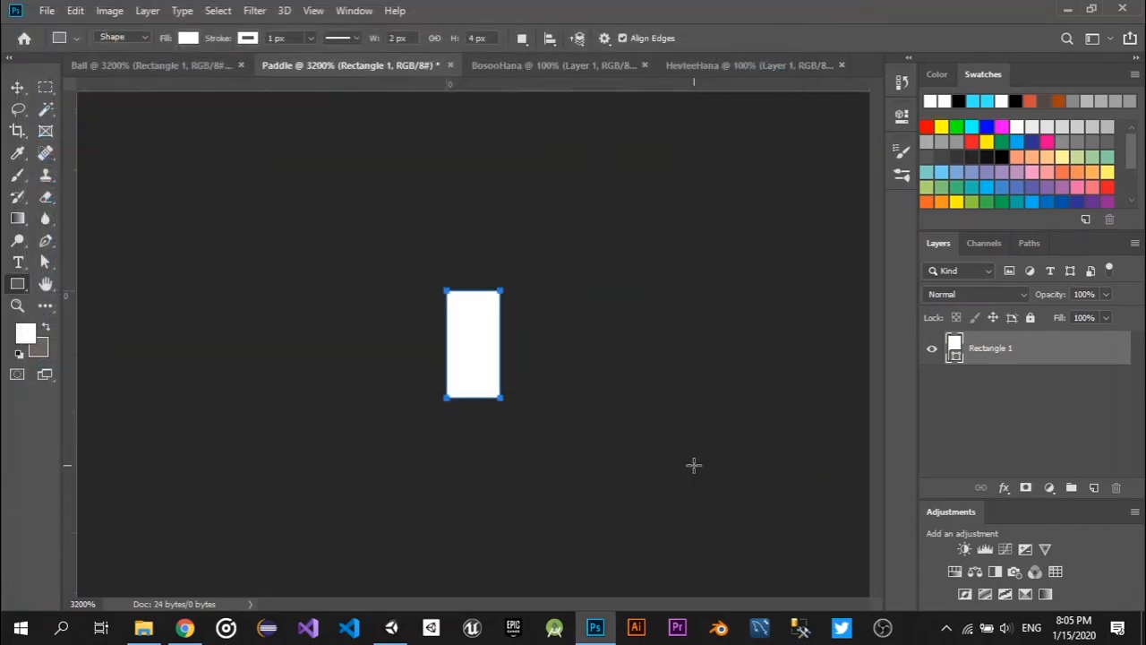
Draw a rectangle of about 22 by 63 px over the whole BosooHana canvas and set its stroke to white.
{"action": "left_click", "coordinate": [561, 72]}
{"action": "left_click_drag", "start_coordinate": [462, 316], "coordinate": [484, 368]}
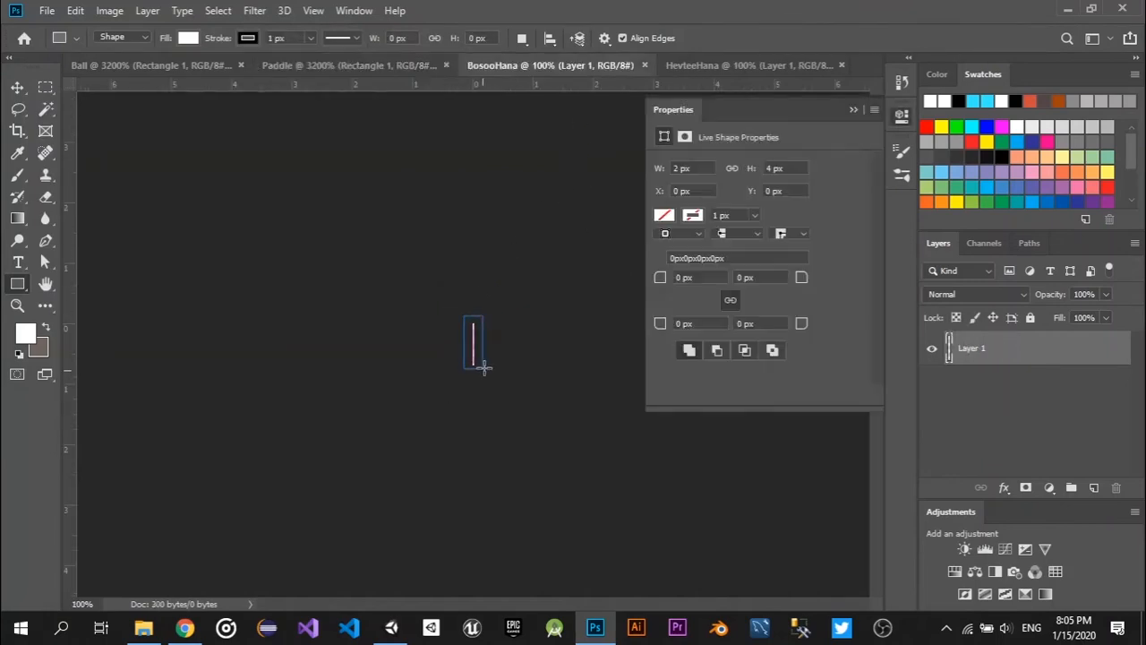
{"action": "left_click", "coordinate": [692, 216]}
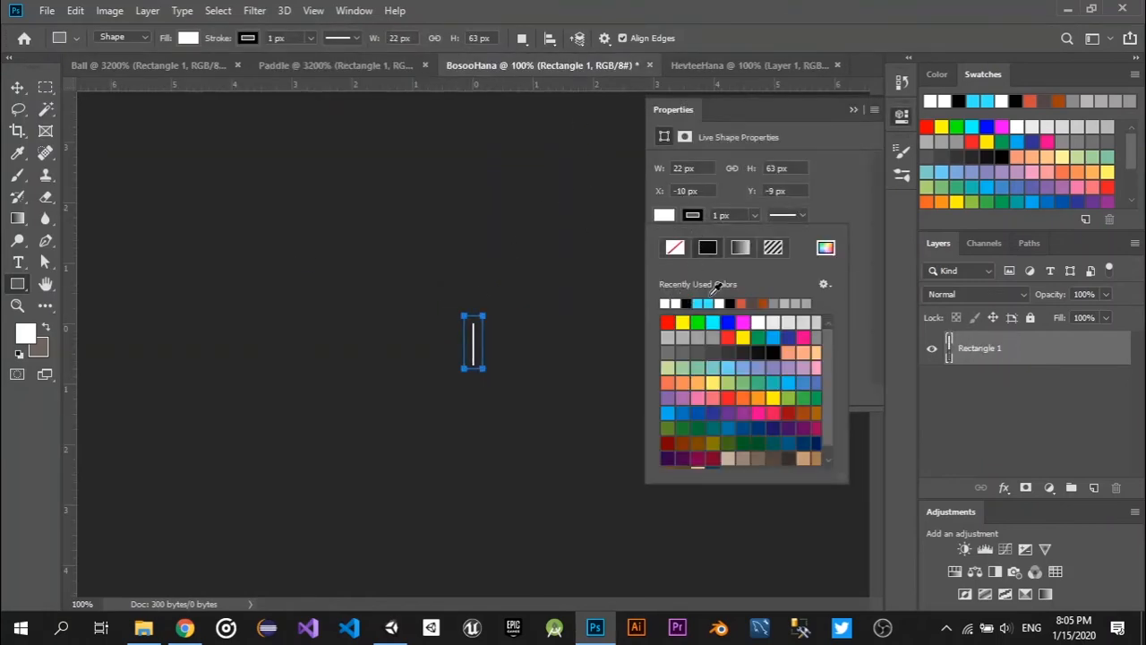
{"action": "left_click", "coordinate": [717, 302]}
{"action": "left_click", "coordinate": [853, 110]}
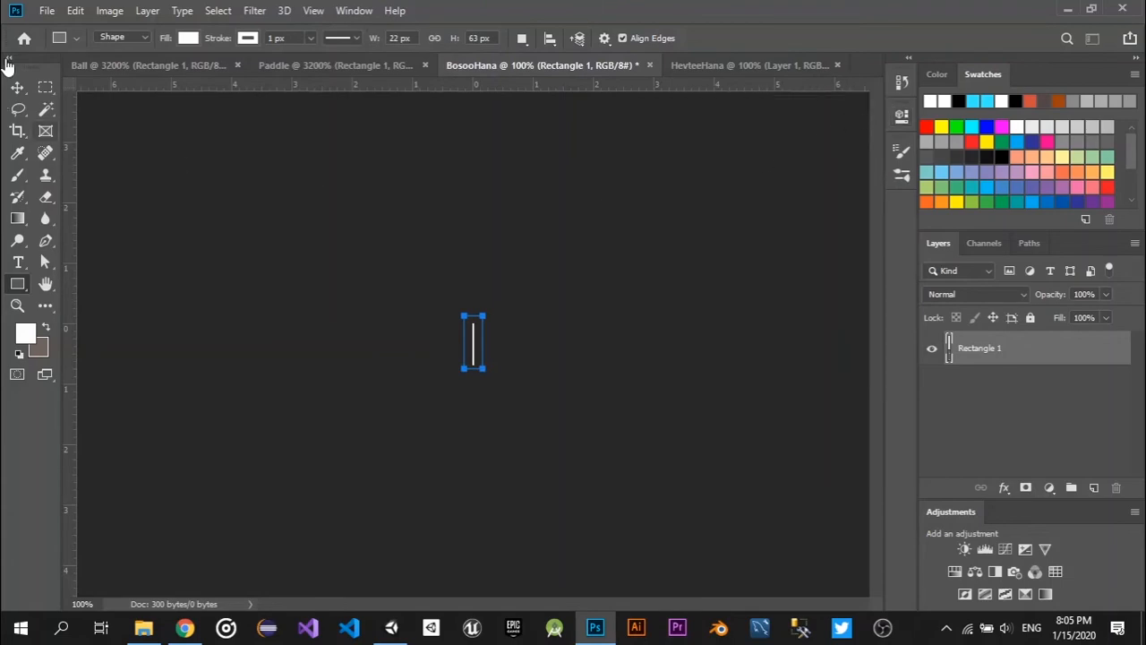
Quick-export the BosooHana document as BosooHana.png into the Sprites folder on the Desktop, replacing the existing file.
{"action": "left_click", "coordinate": [46, 11]}
{"action": "mouse_move", "coordinate": [131, 237]}
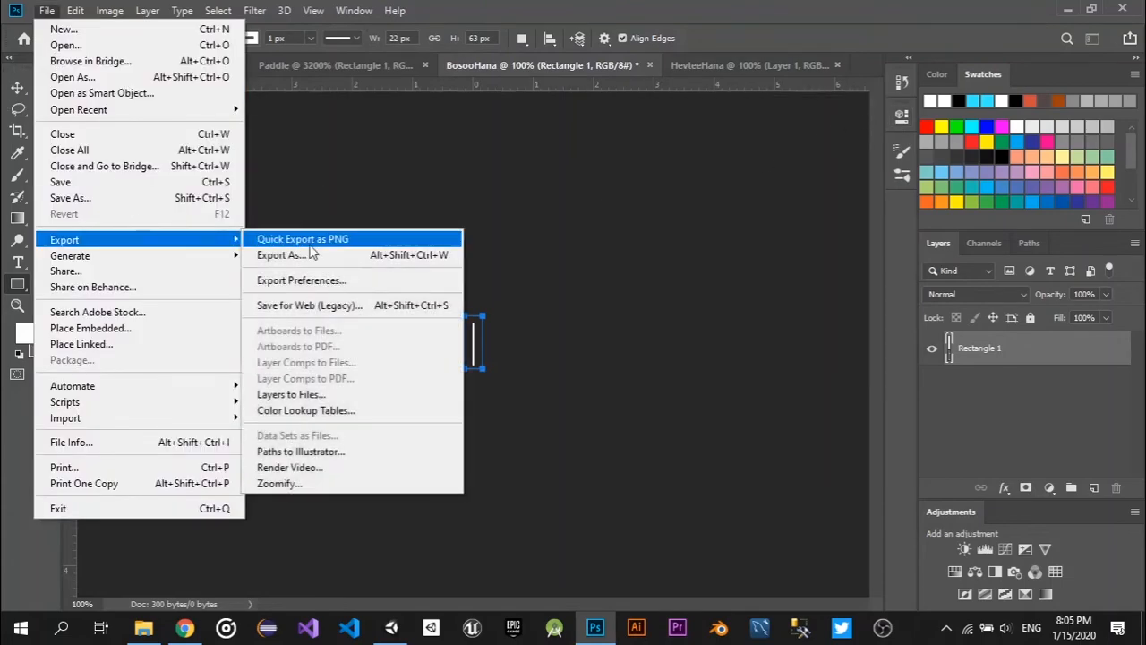
{"action": "left_click", "coordinate": [308, 239]}
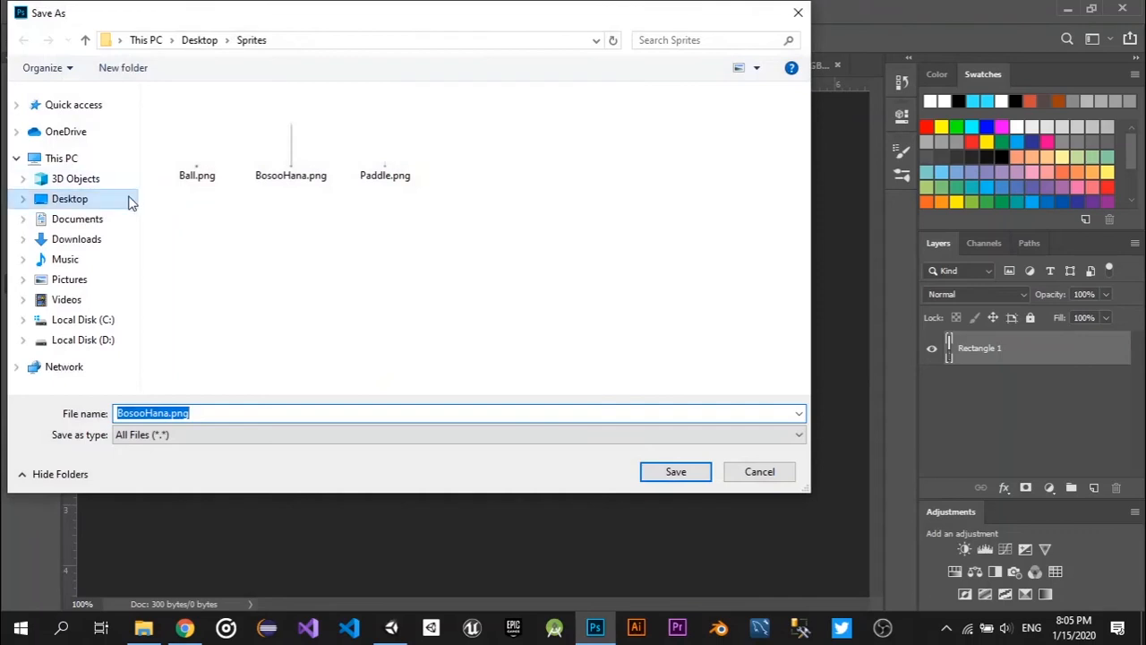
{"action": "left_click", "coordinate": [675, 473]}
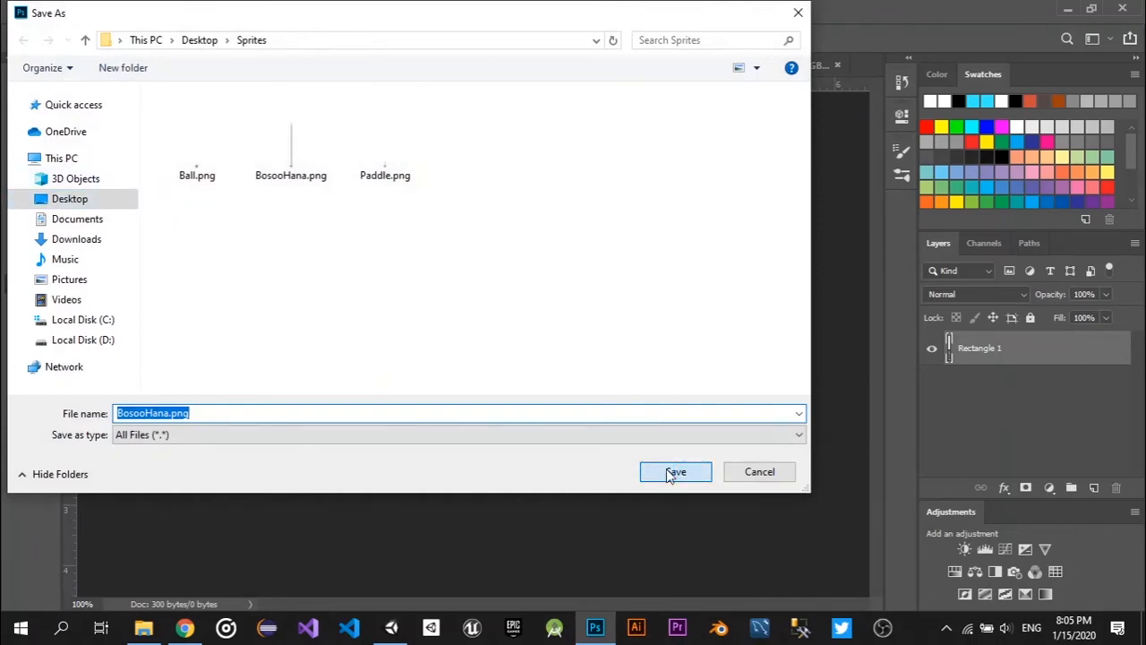
{"action": "left_click", "coordinate": [616, 315]}
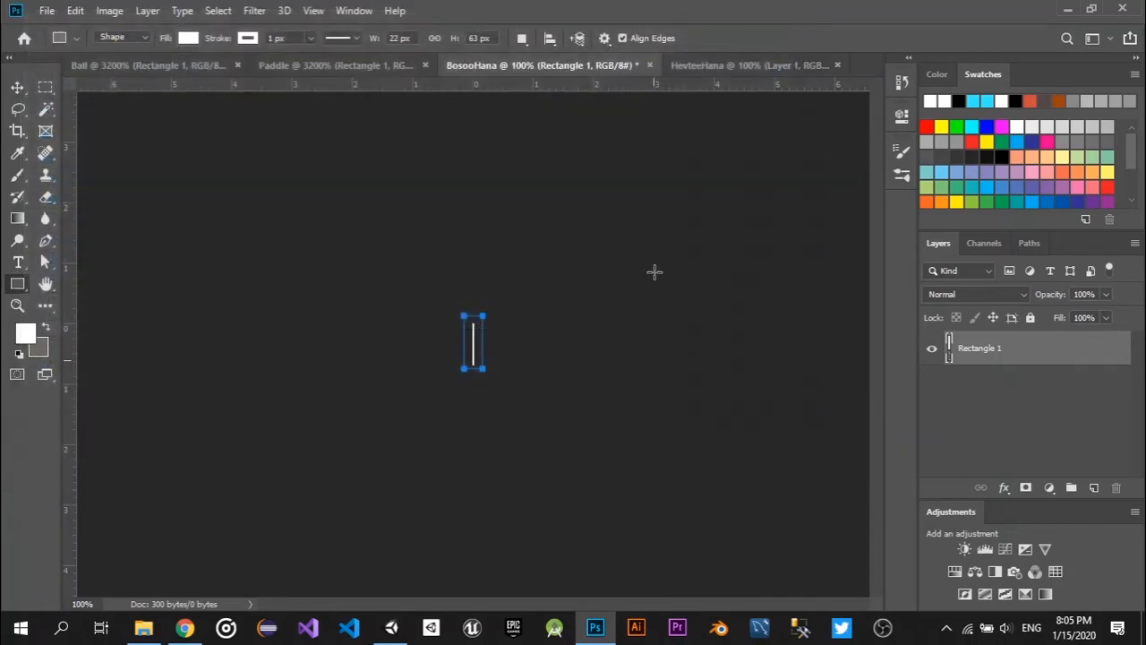
Draw a rectangle of about 66 by 21 px over the whole HevteeHana canvas and set its stroke to white.
{"action": "left_click", "coordinate": [718, 66]}
{"action": "left_click_drag", "start_coordinate": [445, 334], "coordinate": [503, 350]}
{"action": "left_click", "coordinate": [699, 221]}
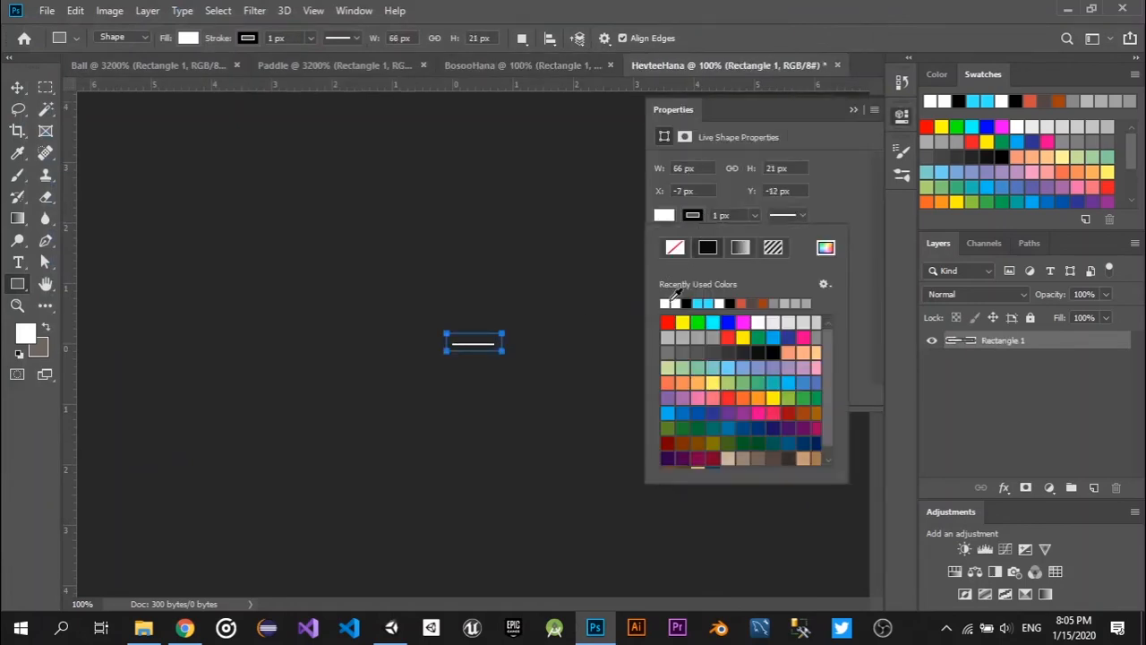
{"action": "left_click", "coordinate": [673, 302]}
{"action": "left_click", "coordinate": [853, 108]}
{"action": "left_click", "coordinate": [853, 108]}
Quick-export the HevteeHana document as HevteeHana.png into the Sprites folder on the Desktop.
{"action": "left_click", "coordinate": [47, 10]}
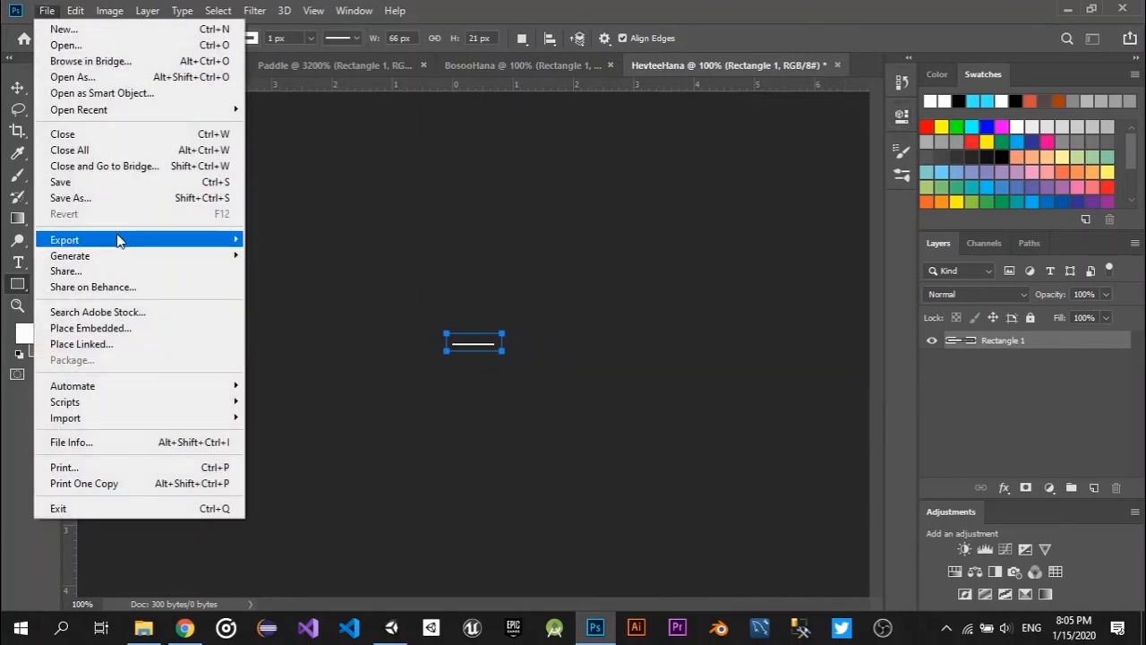
{"action": "mouse_move", "coordinate": [187, 238]}
{"action": "left_click", "coordinate": [325, 240]}
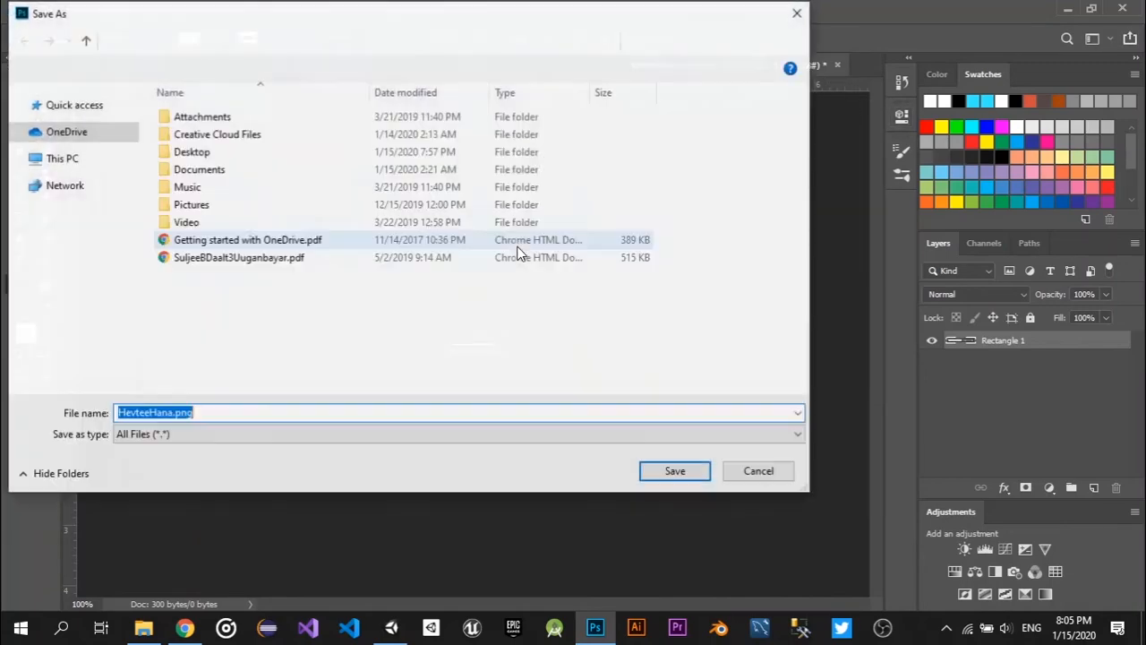
{"action": "left_click", "coordinate": [116, 199]}
{"action": "left_click", "coordinate": [222, 136]}
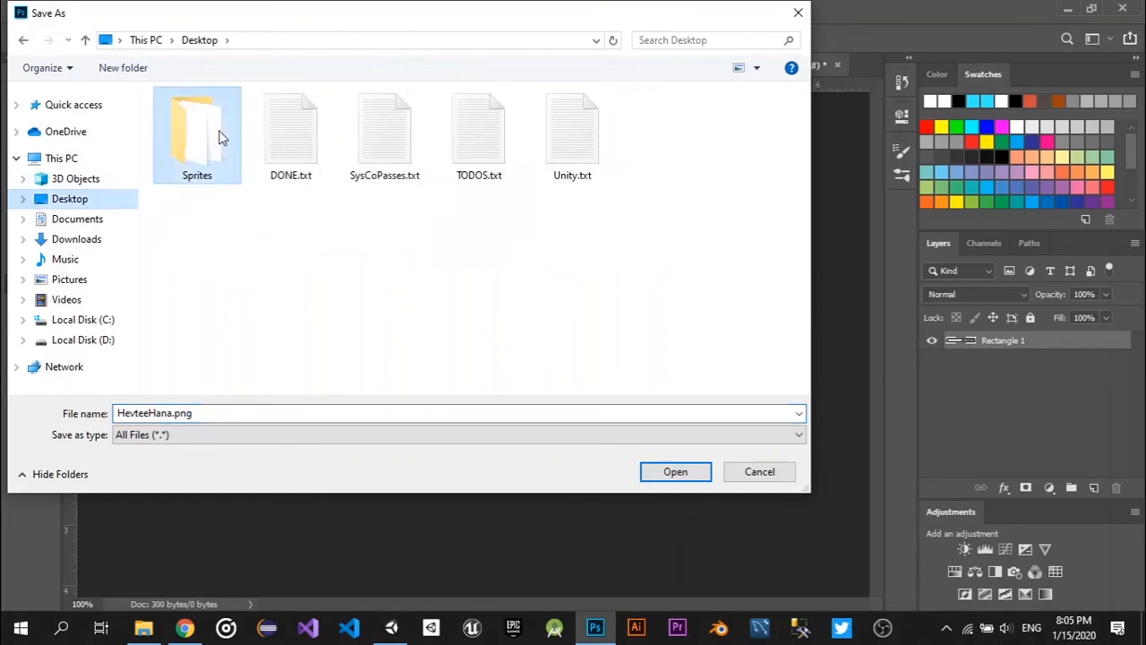
{"action": "double_click", "coordinate": [222, 136]}
{"action": "left_click", "coordinate": [675, 471]}
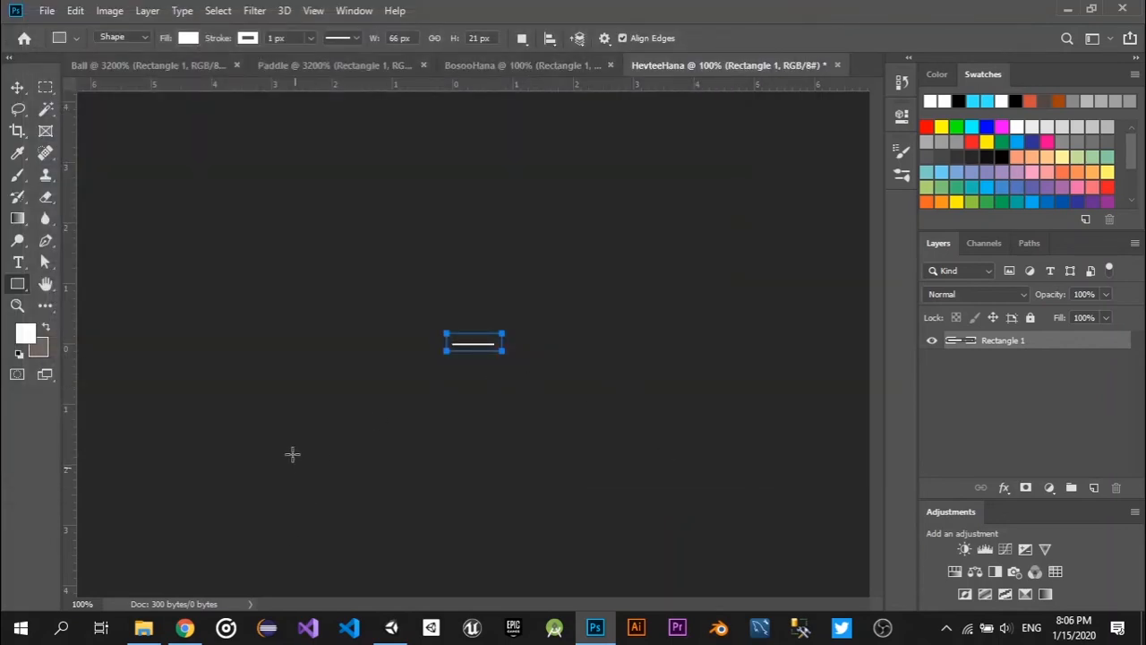
Move the white rectangle off the canvas in the Ball document.
{"action": "left_click", "coordinate": [148, 64]}
{"action": "left_click", "coordinate": [18, 86]}
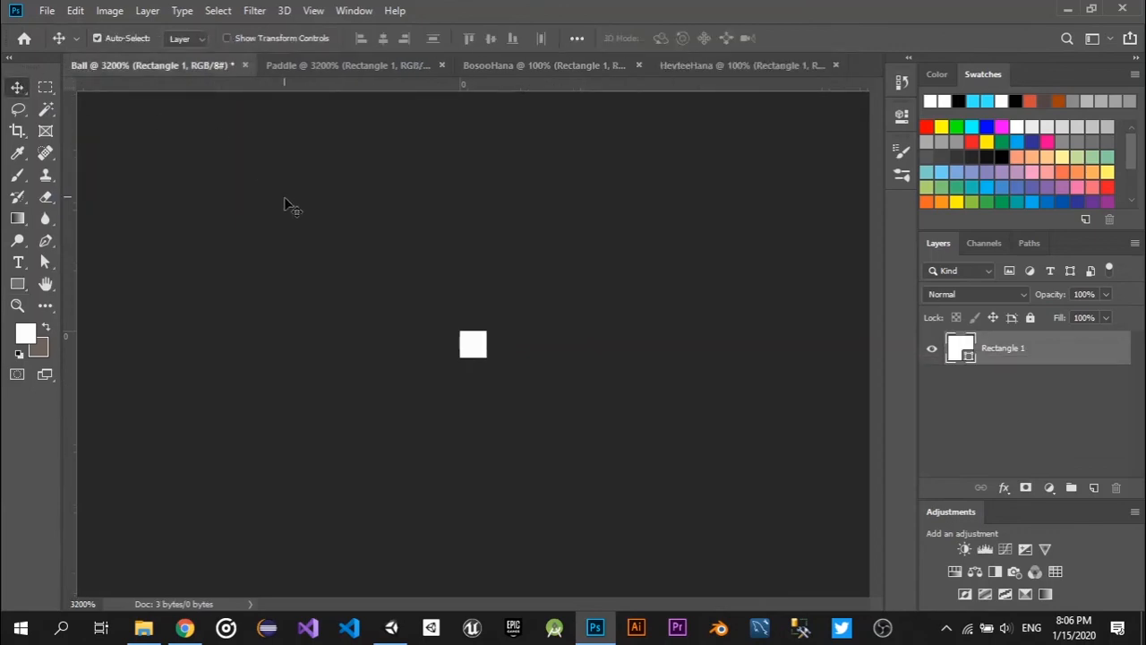
{"action": "left_click_drag", "start_coordinate": [468, 340], "coordinate": [446, 341]}
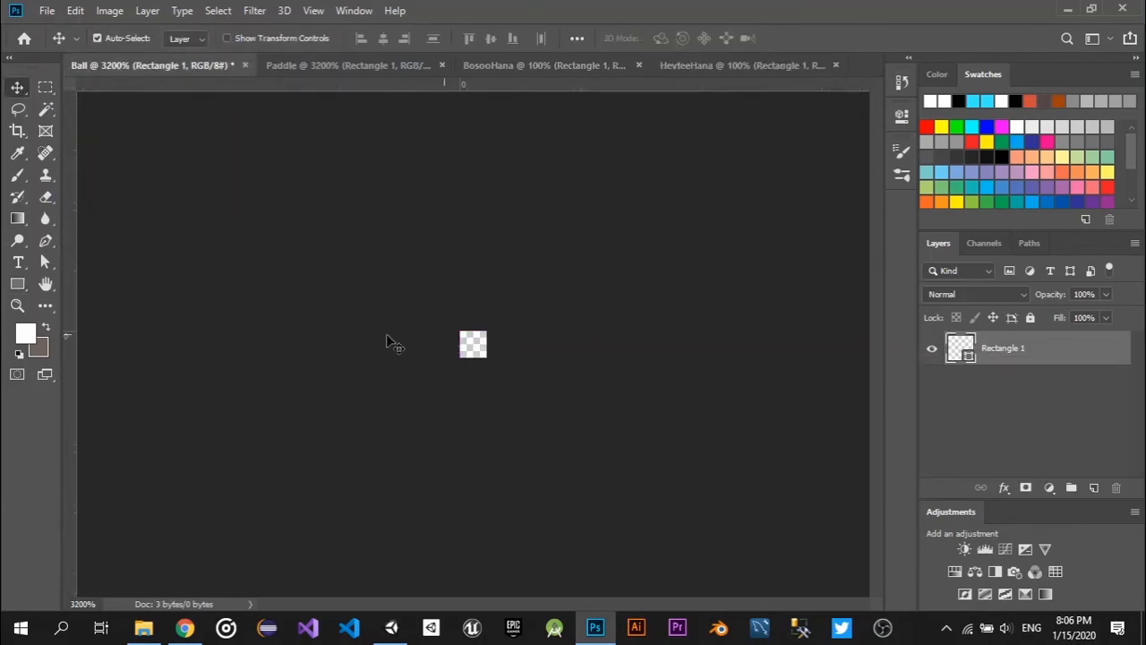
Switch to File Explorer and open the Sprites folder on the Desktop.
{"action": "left_click", "coordinate": [143, 627]}
{"action": "left_click", "coordinate": [109, 267]}
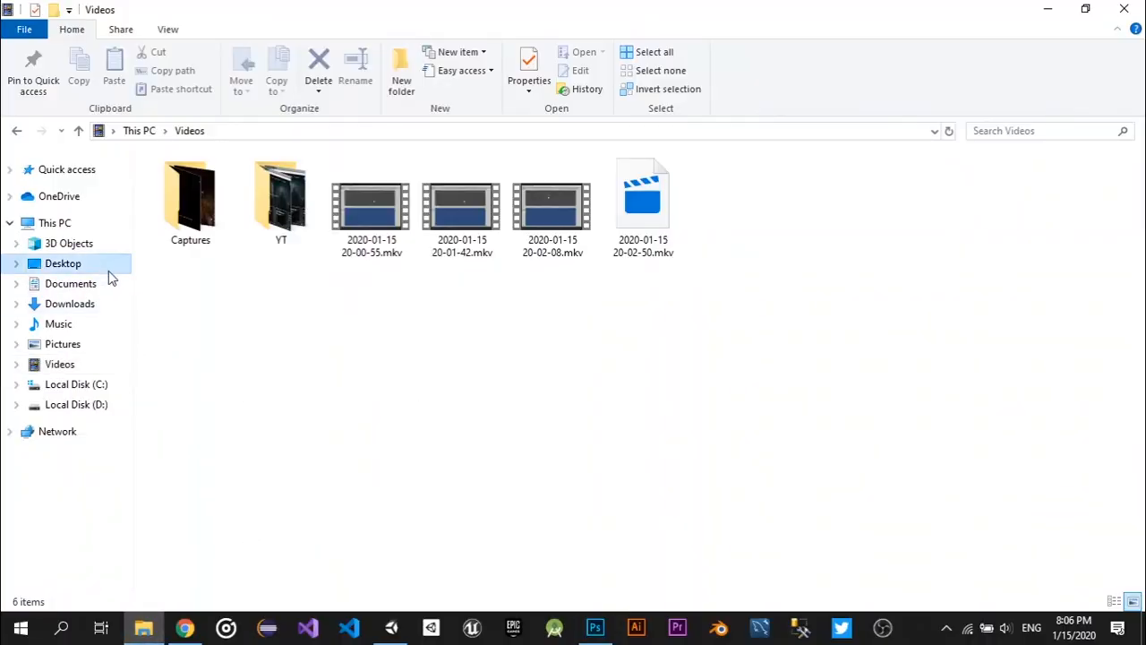
{"action": "double_click", "coordinate": [213, 183]}
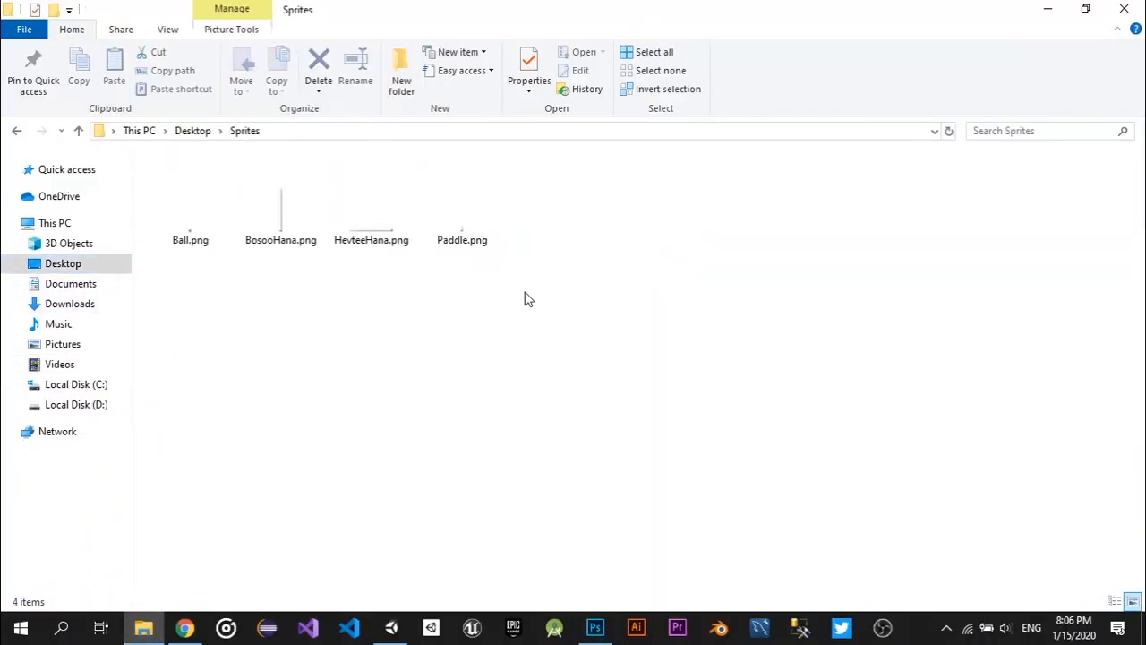
{"action": "right_click", "coordinate": [653, 257]}
{"action": "left_click", "coordinate": [711, 318]}
Place the File Explorer window over Unity and bring all four sprite PNGs into the project's sprites folder.
{"action": "left_click", "coordinate": [391, 626]}
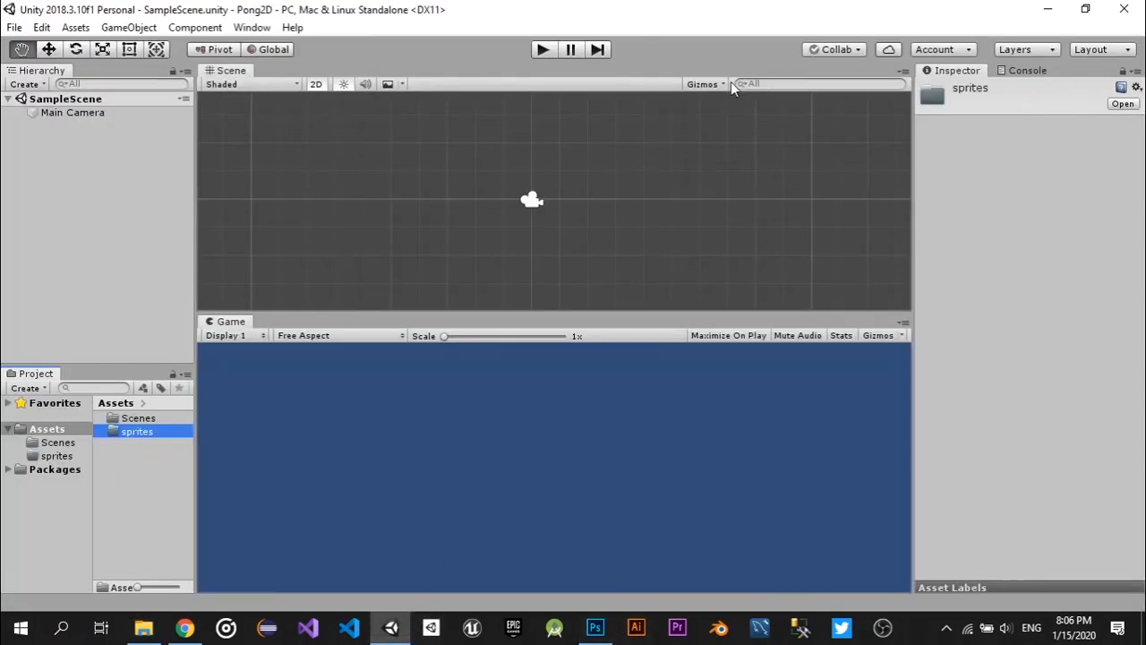
{"action": "key", "text": "alt+Tab"}
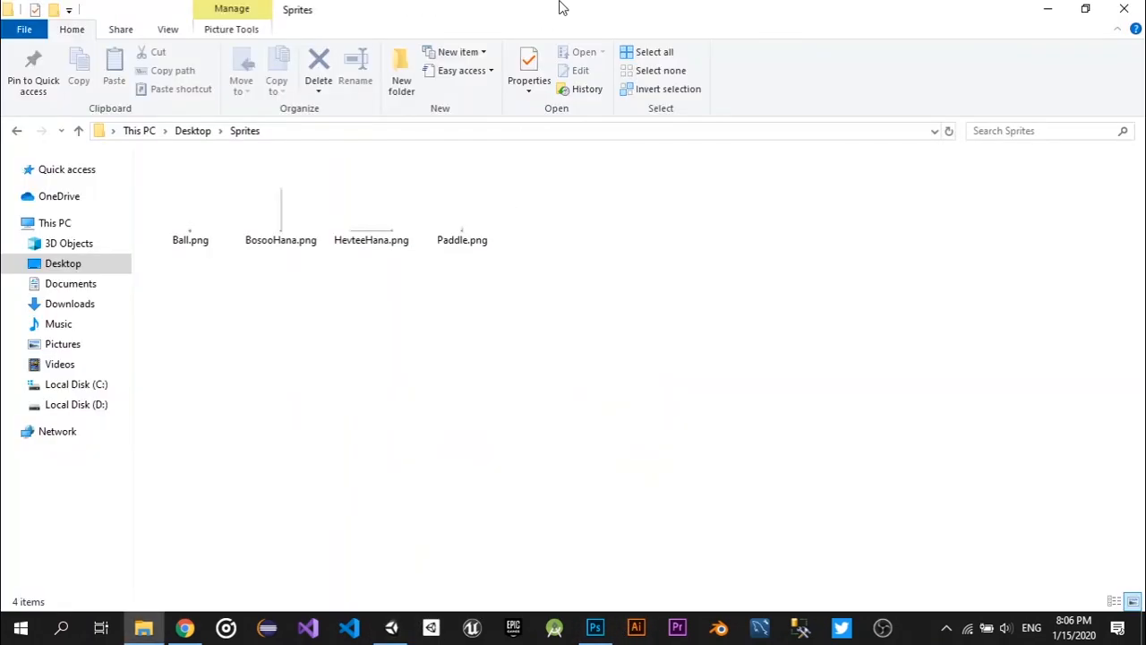
{"action": "left_click_drag", "start_coordinate": [561, 5], "coordinate": [690, 114]}
{"action": "left_click_drag", "start_coordinate": [858, 401], "coordinate": [132, 431]}
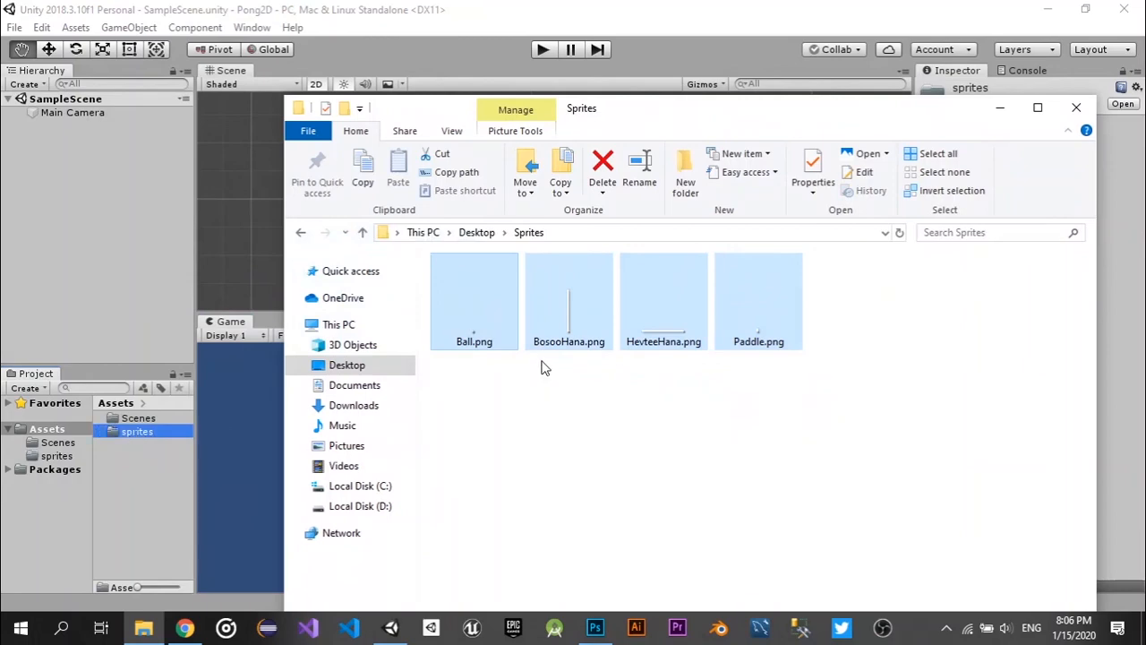